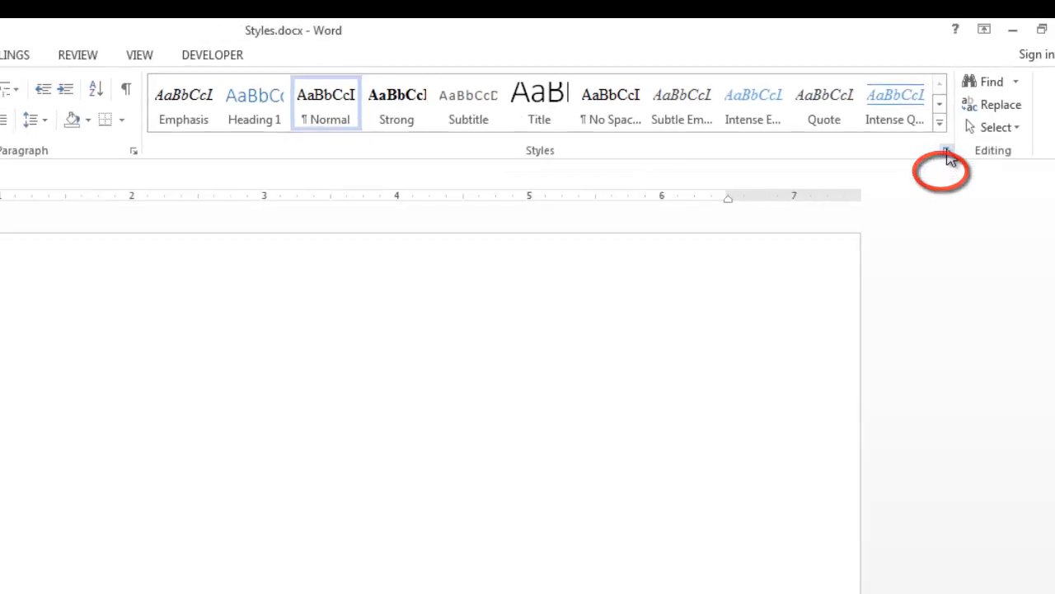
# Open the Styles pane and set it to show all styles
pyautogui.click(947, 152)
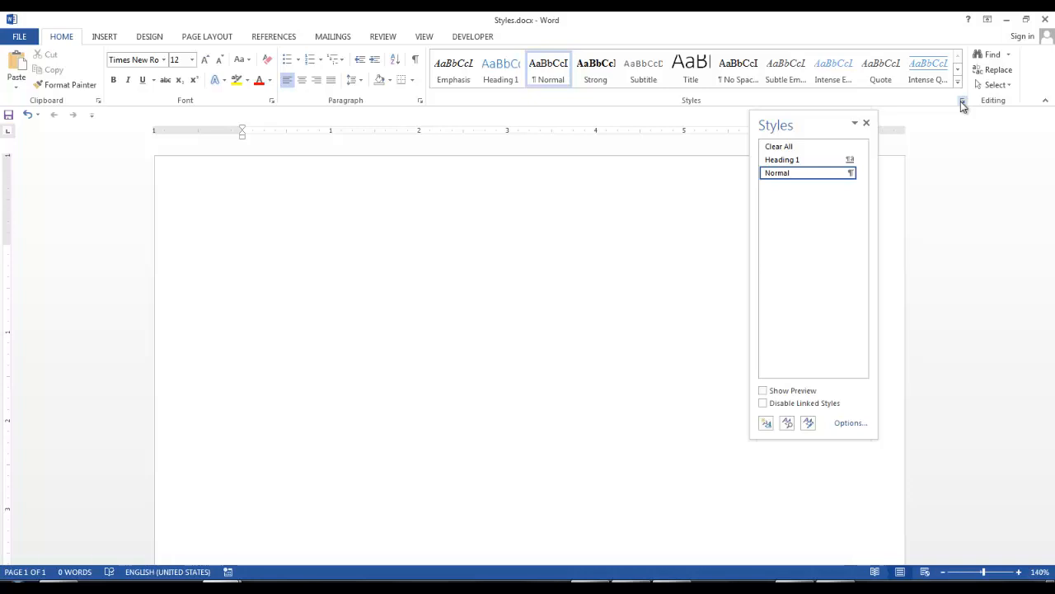
pyautogui.click(851, 425)
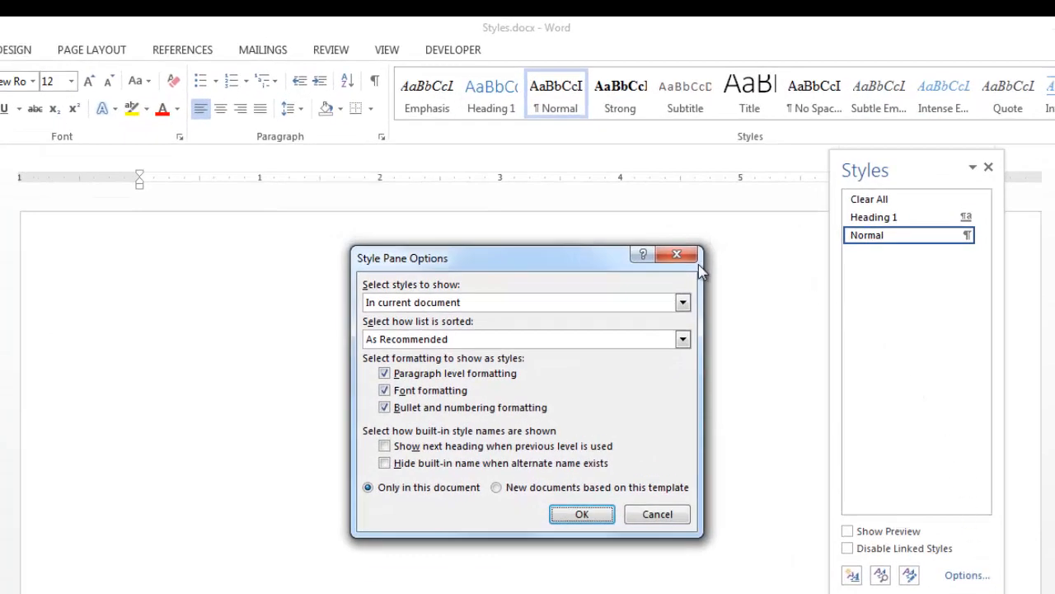
pyautogui.click(684, 305)
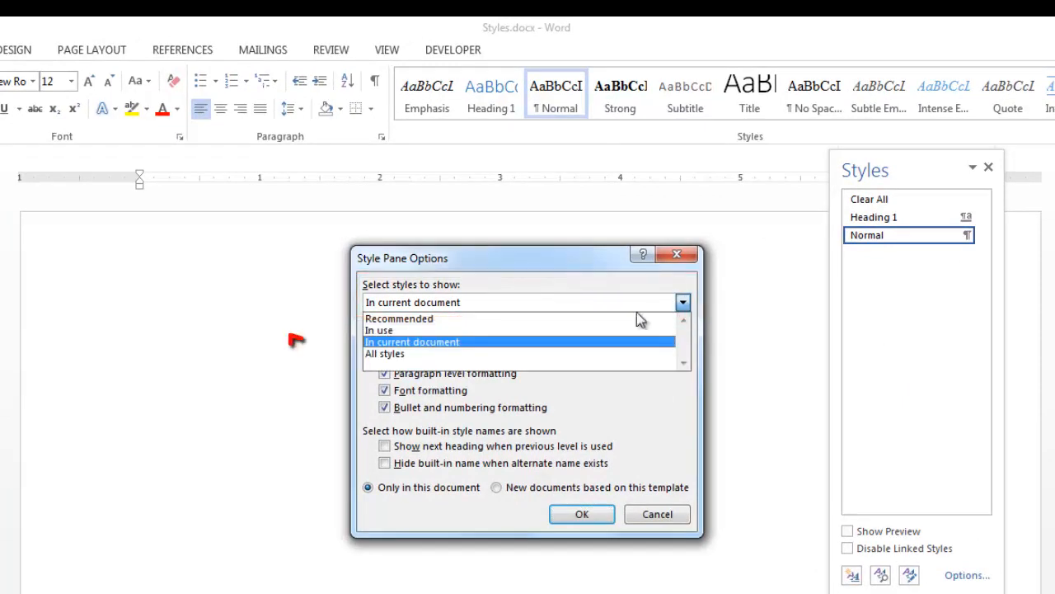
pyautogui.click(430, 354)
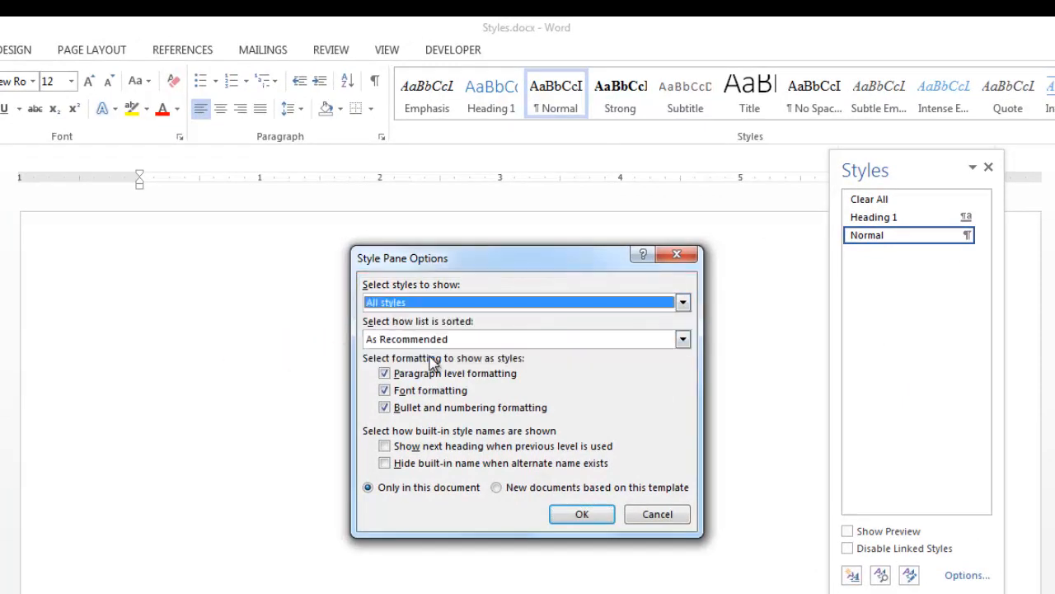
pyautogui.click(596, 512)
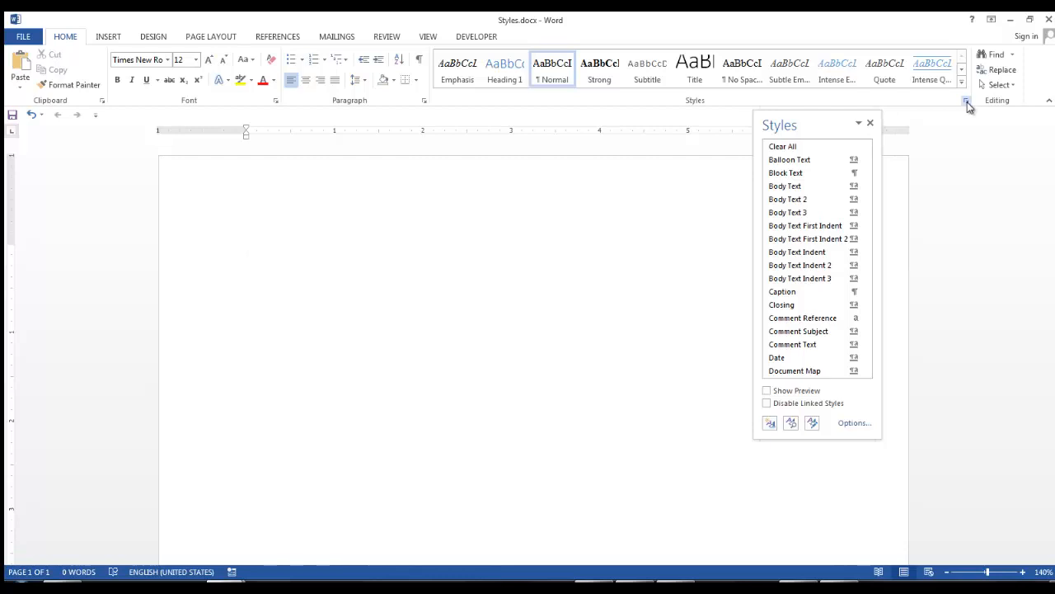
# Enter the word "Styles" in the blank document and apply the Body Text style to it
pyautogui.write('Styles')
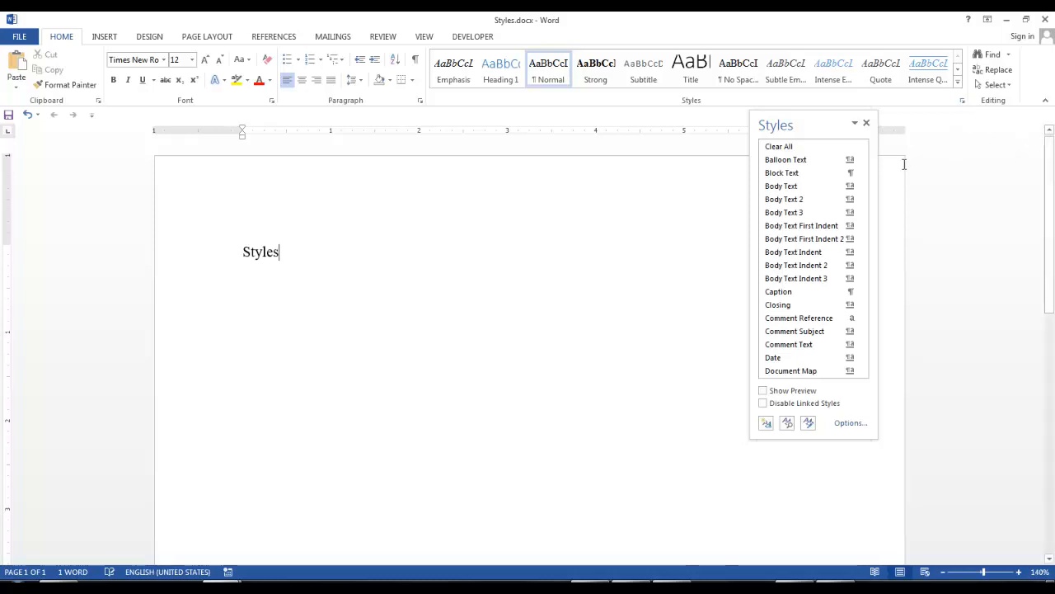
pyautogui.moveTo(863, 171); pyautogui.dragTo(864, 304)
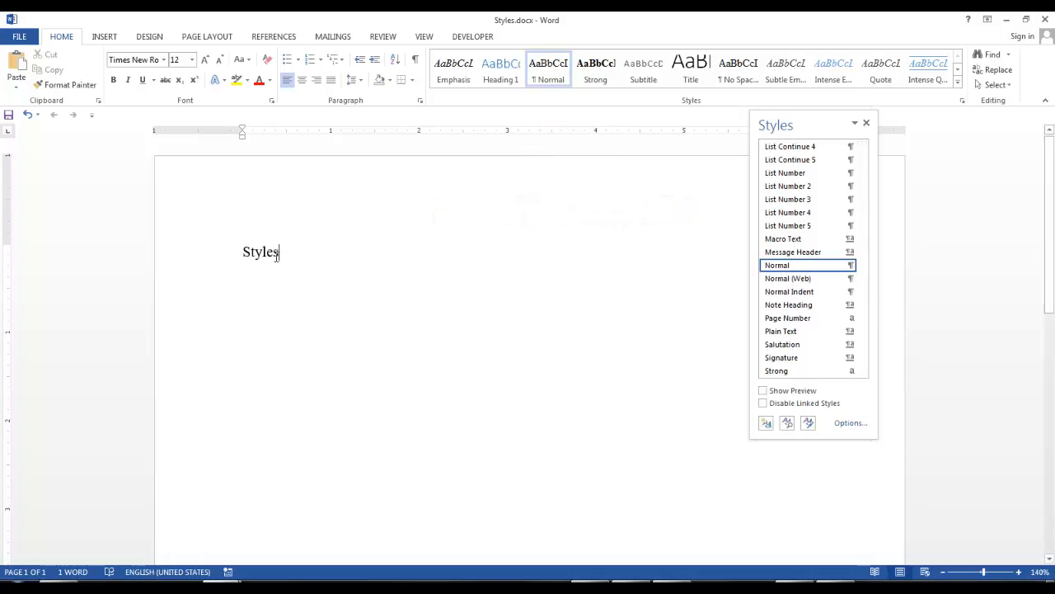
pyautogui.moveTo(277, 255); pyautogui.dragTo(222, 255)
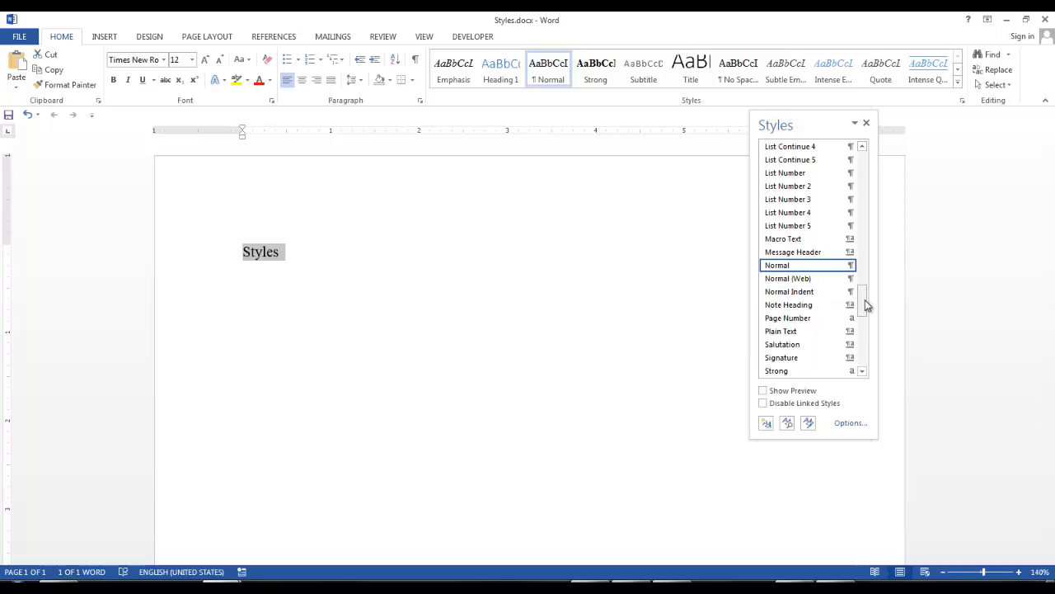
pyautogui.moveTo(864, 299); pyautogui.dragTo(863, 156)
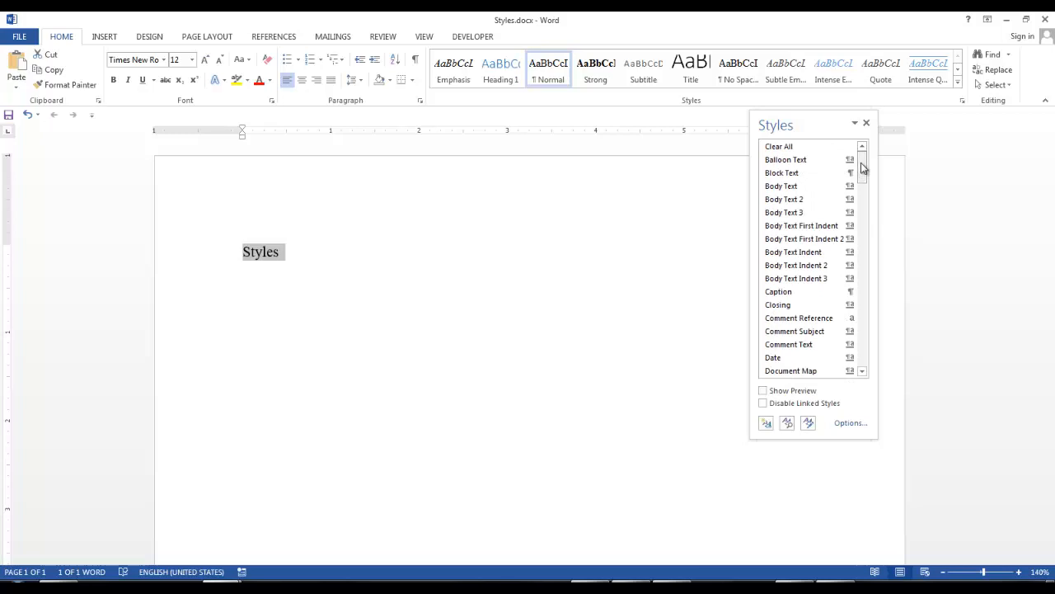
pyautogui.click(790, 188)
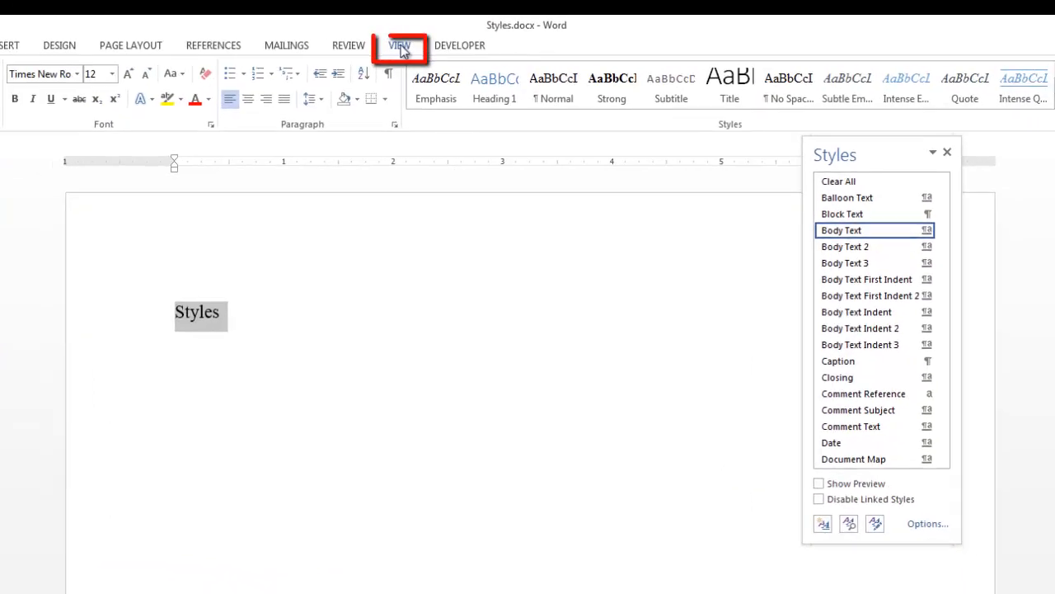
# Switch the document to Draft view and confirm a style area pane width of 1.5" in the advanced display options
pyautogui.click(401, 47)
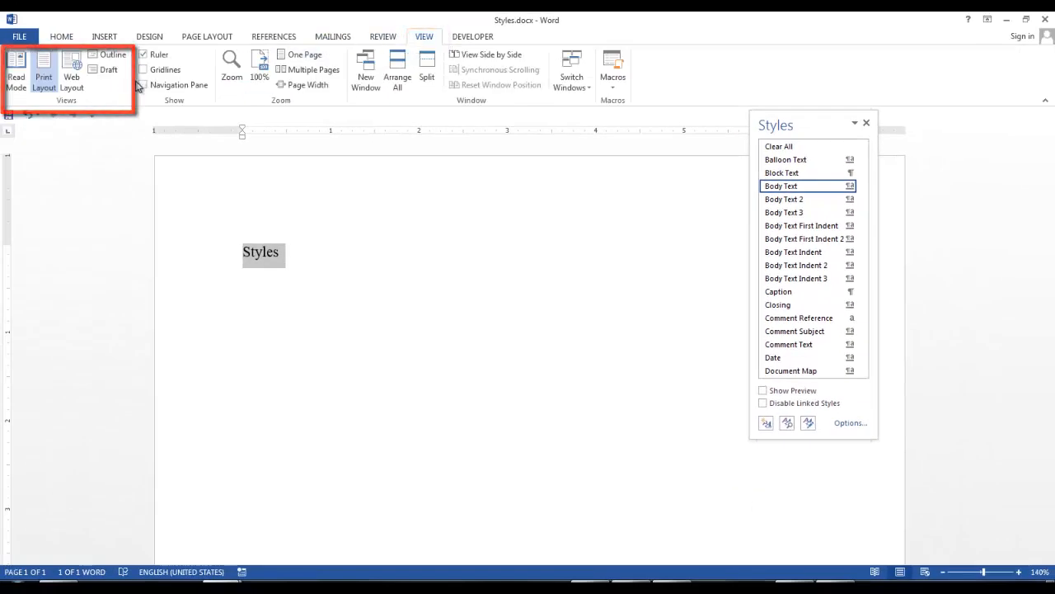
pyautogui.click(110, 70)
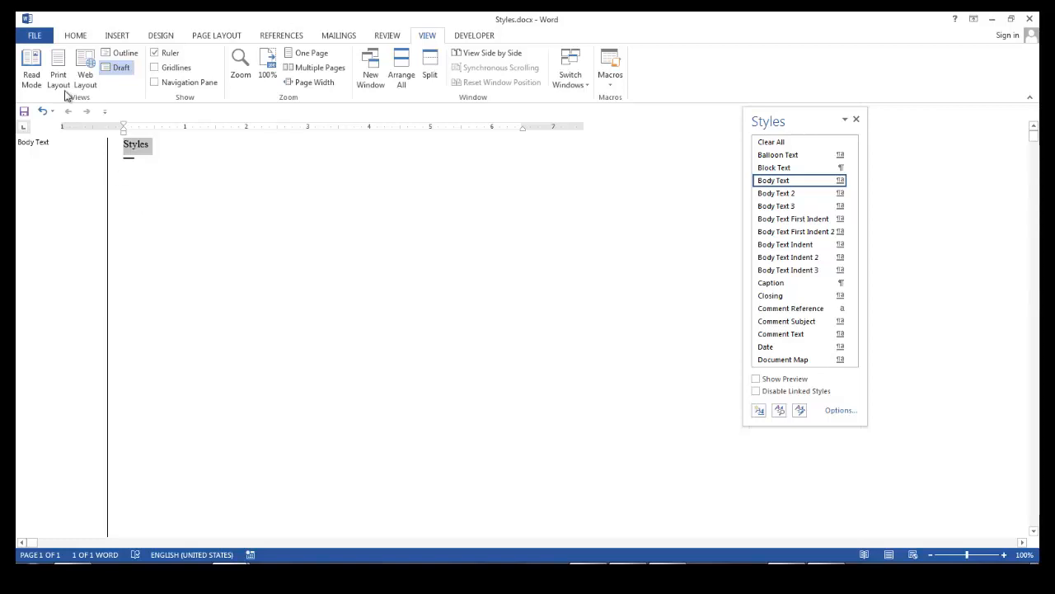
pyautogui.click(33, 35)
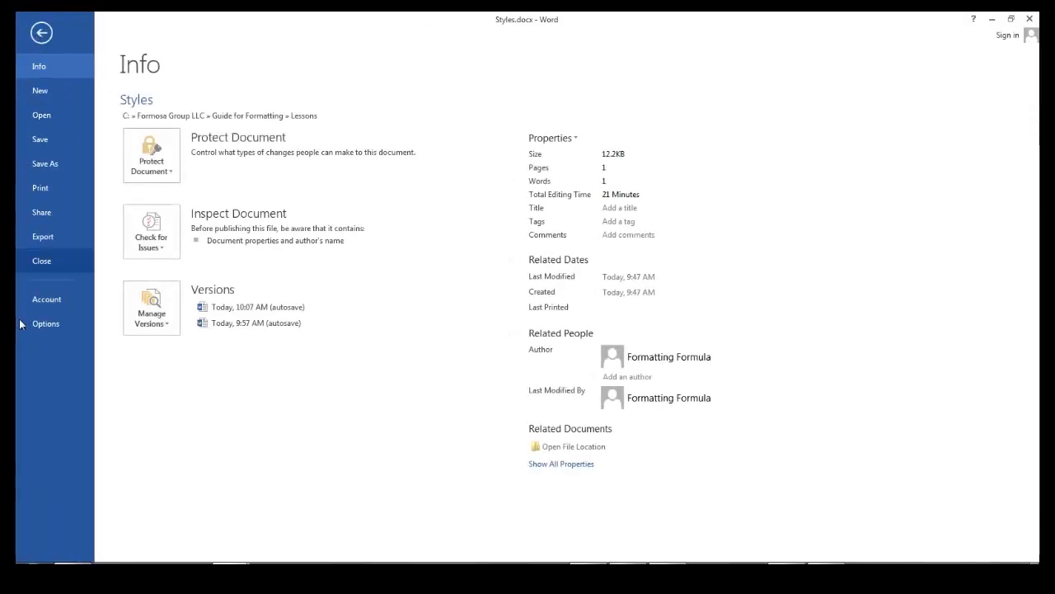
pyautogui.click(45, 324)
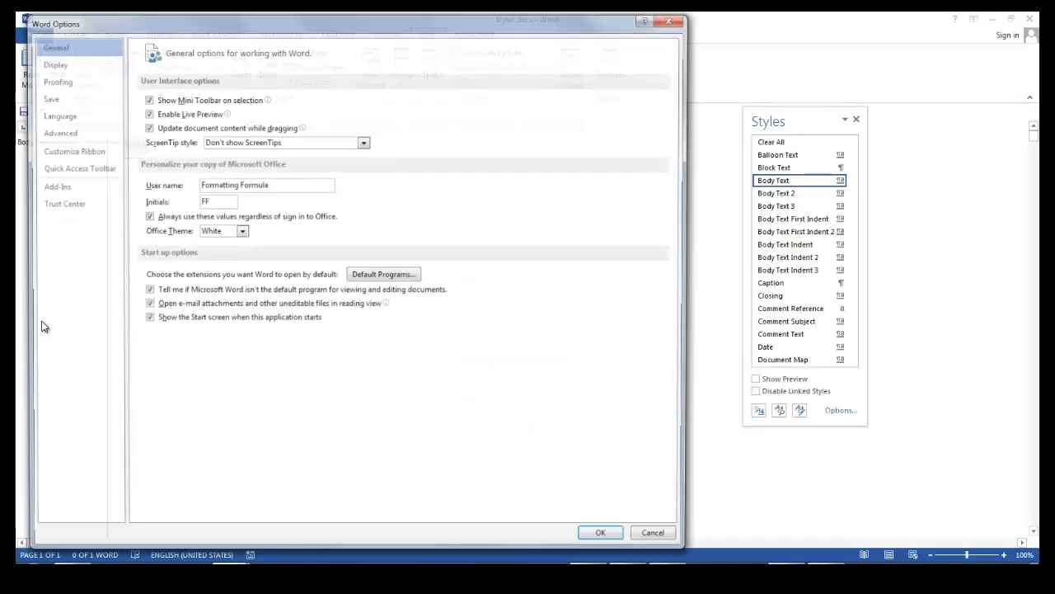
pyautogui.click(67, 138)
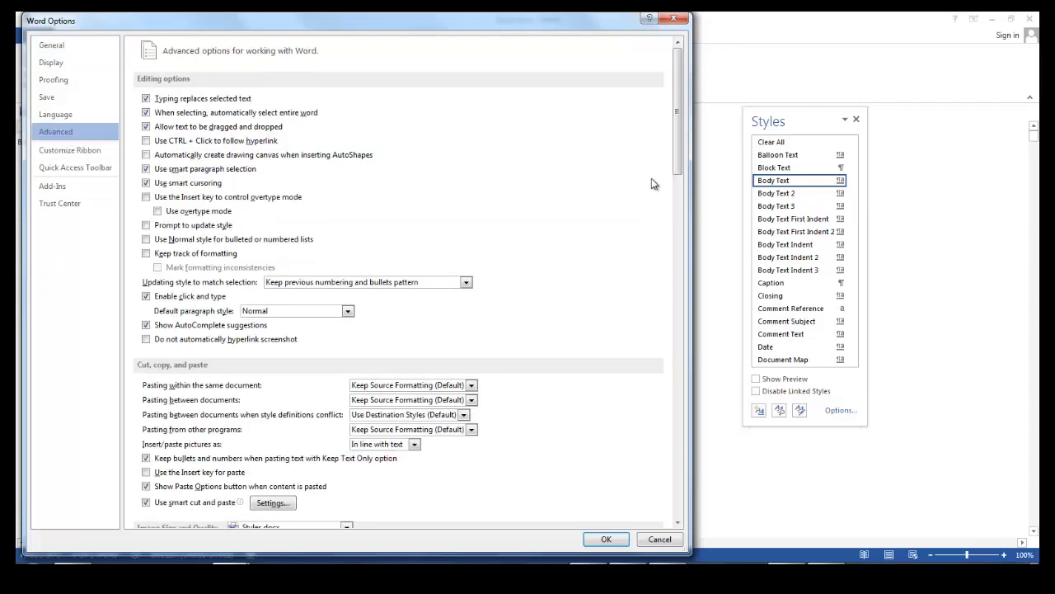
pyautogui.moveTo(677, 162); pyautogui.dragTo(684, 354)
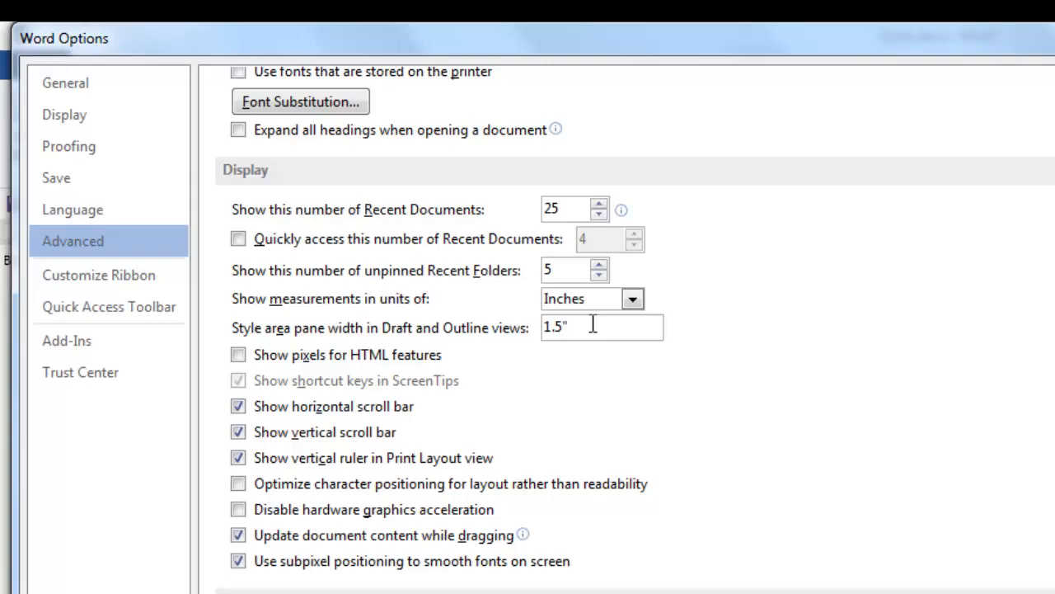
pyautogui.moveTo(592, 325); pyautogui.dragTo(507, 330)
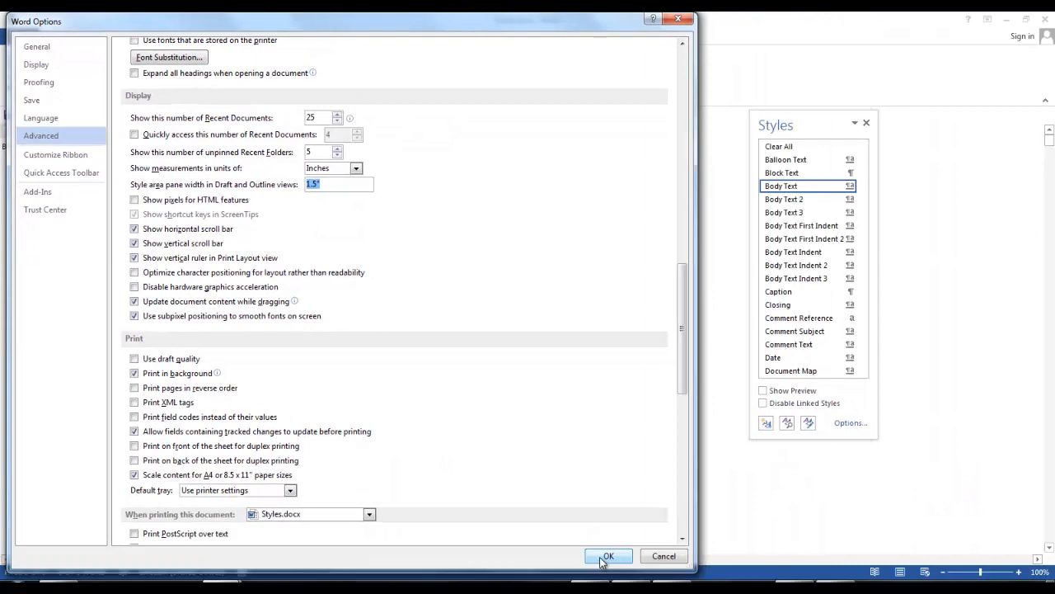
pyautogui.click(606, 557)
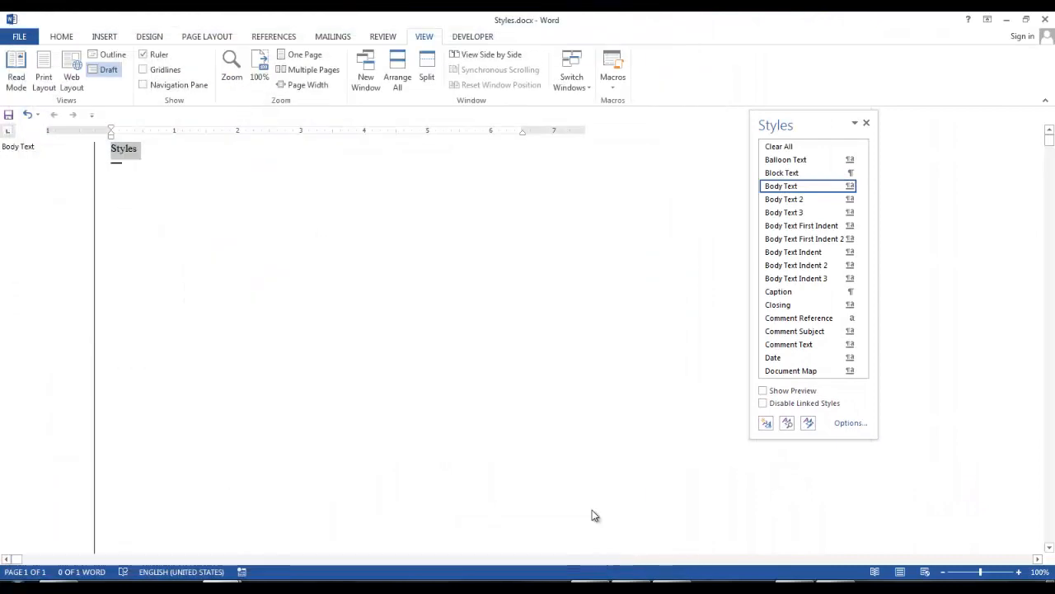
# Open the Normal style for modification and examine its typeface, font size and font color choices
pyautogui.click(60, 43)
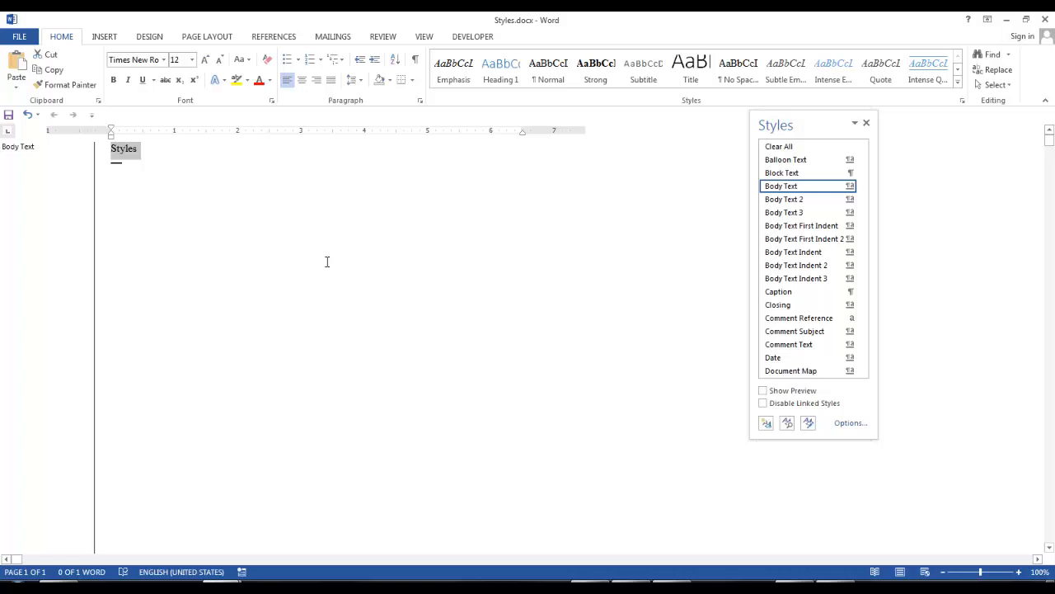
pyautogui.rightClick(561, 77)
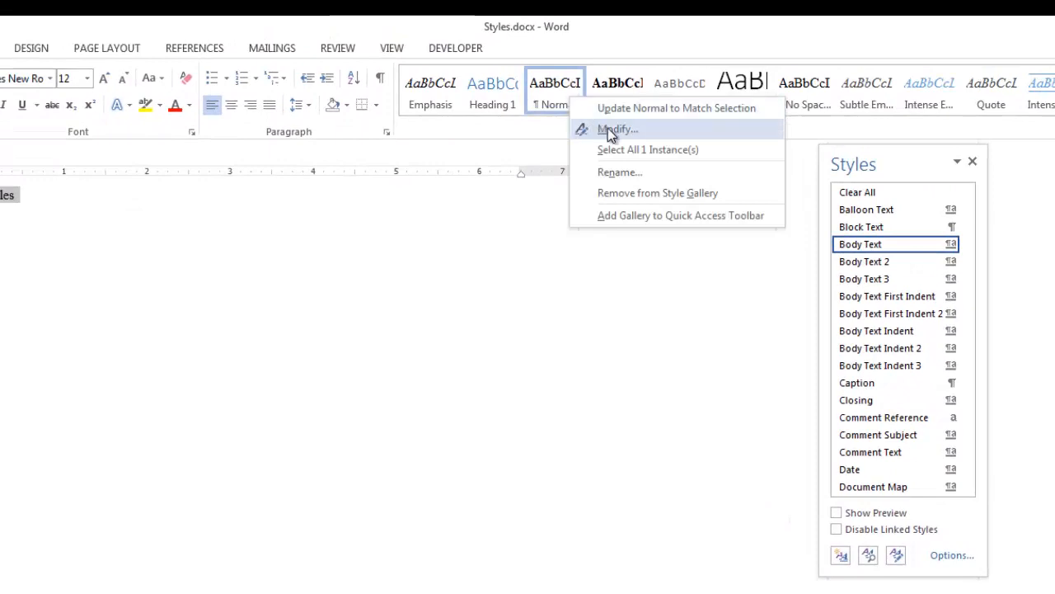
pyautogui.click(610, 129)
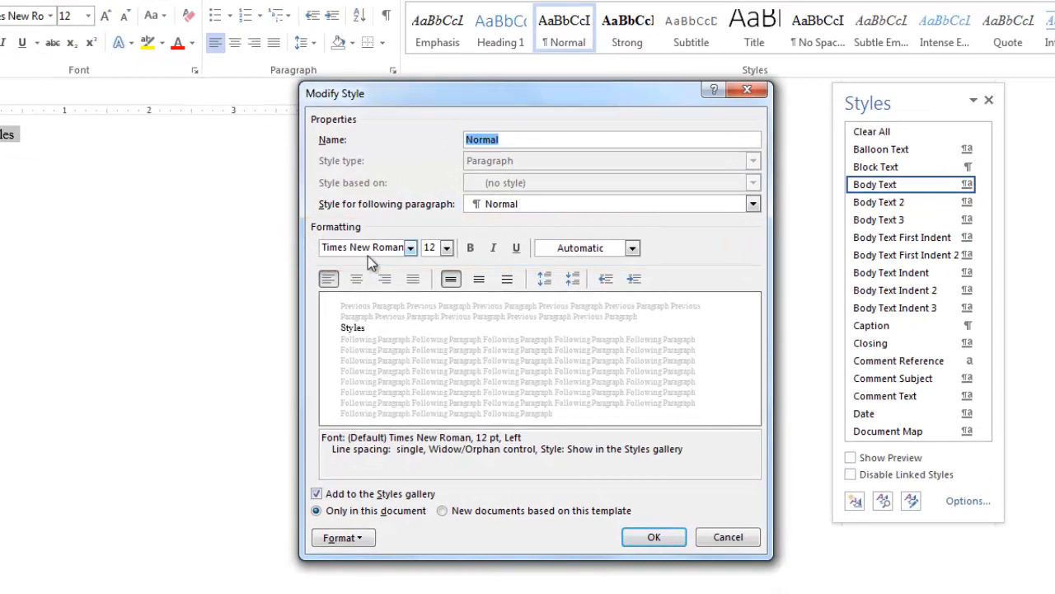
pyautogui.click(411, 248)
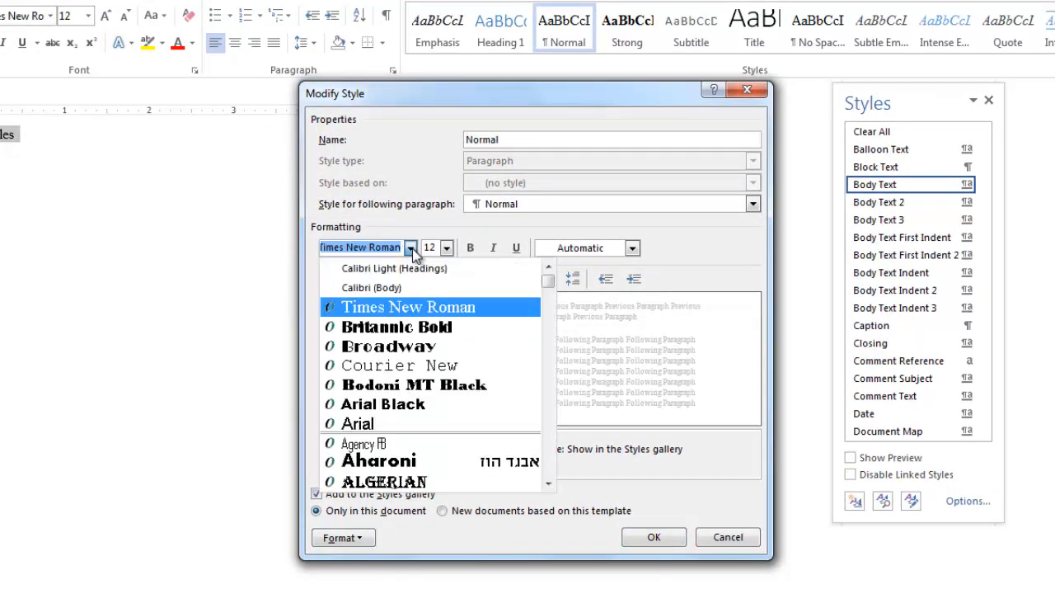
pyautogui.click(410, 247)
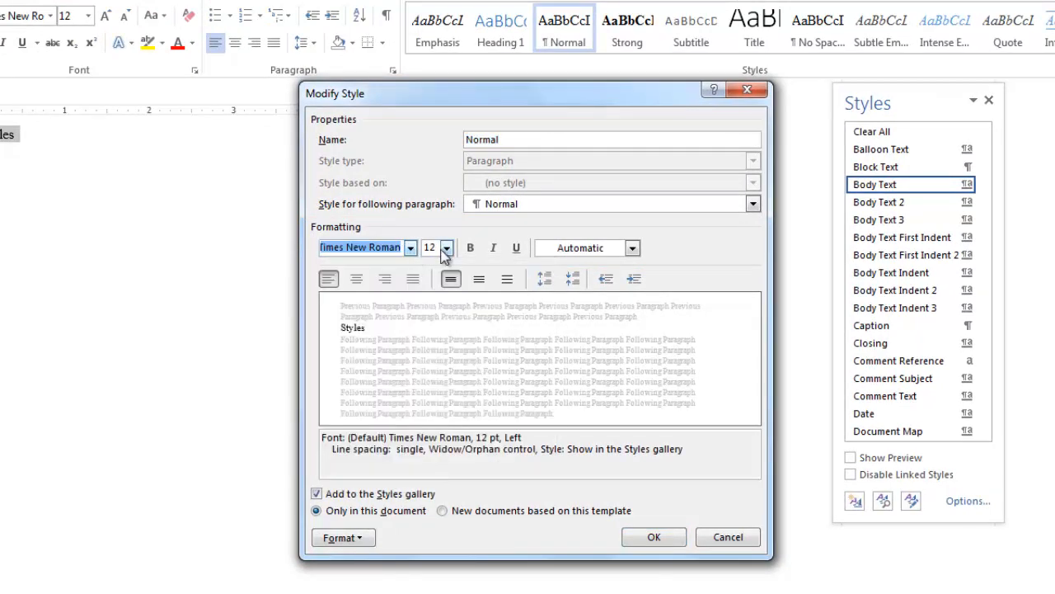
pyautogui.click(446, 249)
pyautogui.click(446, 249)
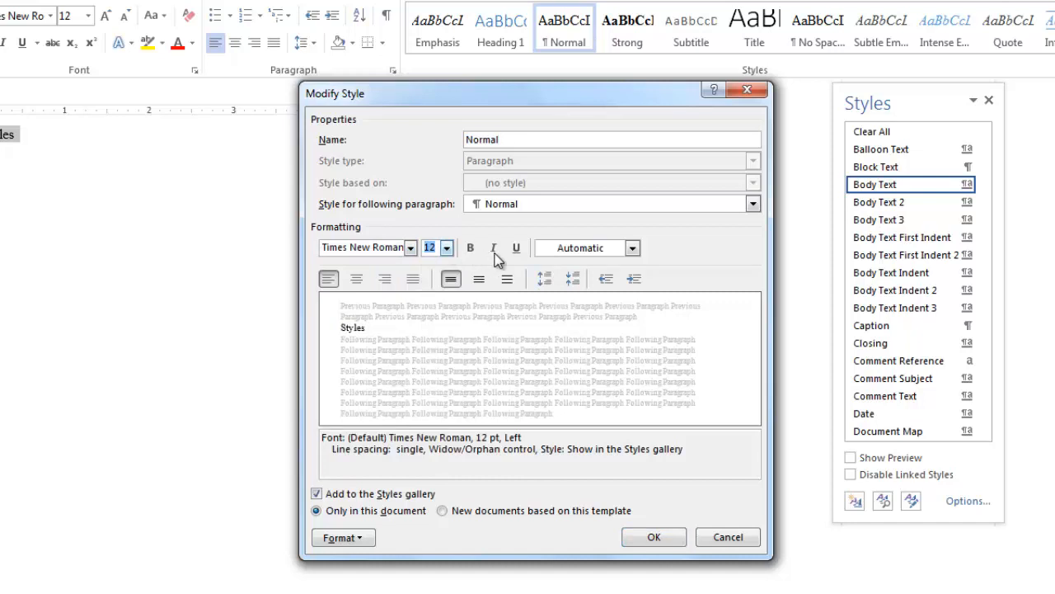
pyautogui.click(633, 248)
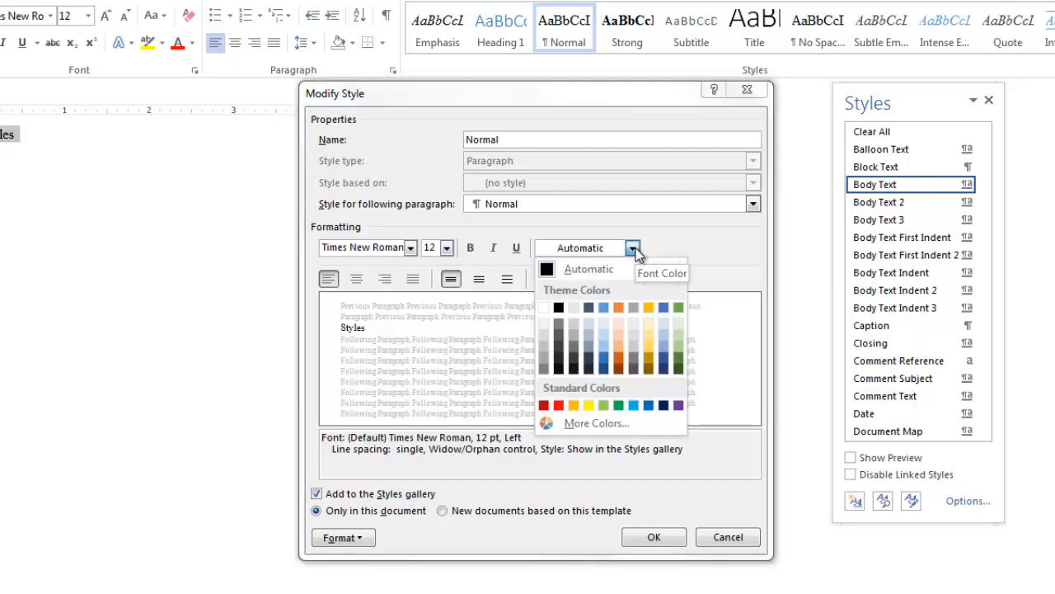
pyautogui.click(633, 248)
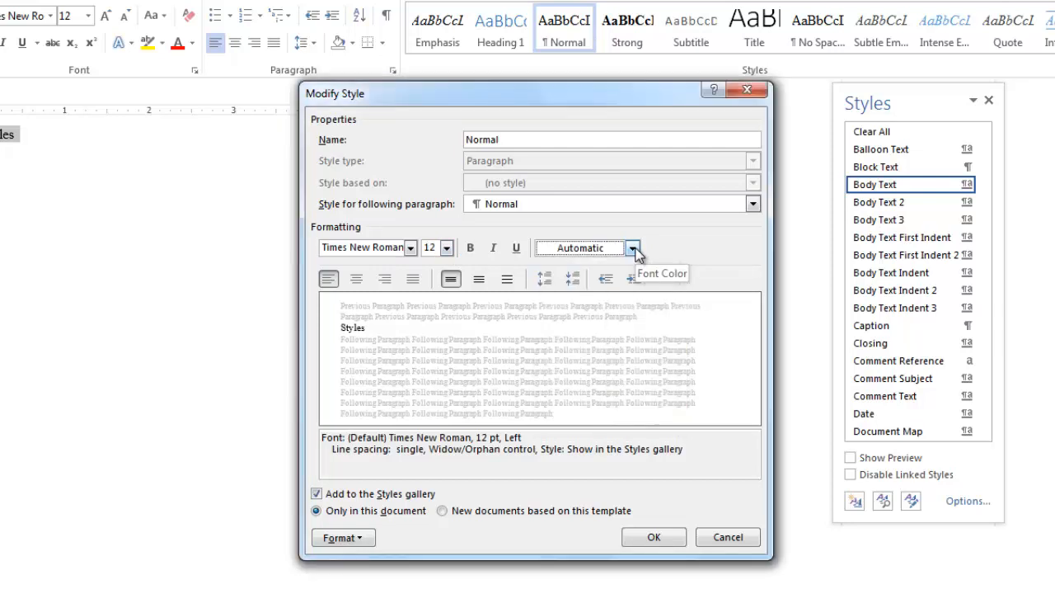
# Examine the Normal style's detailed font settings, including style and effects, without changing them
pyautogui.click(345, 539)
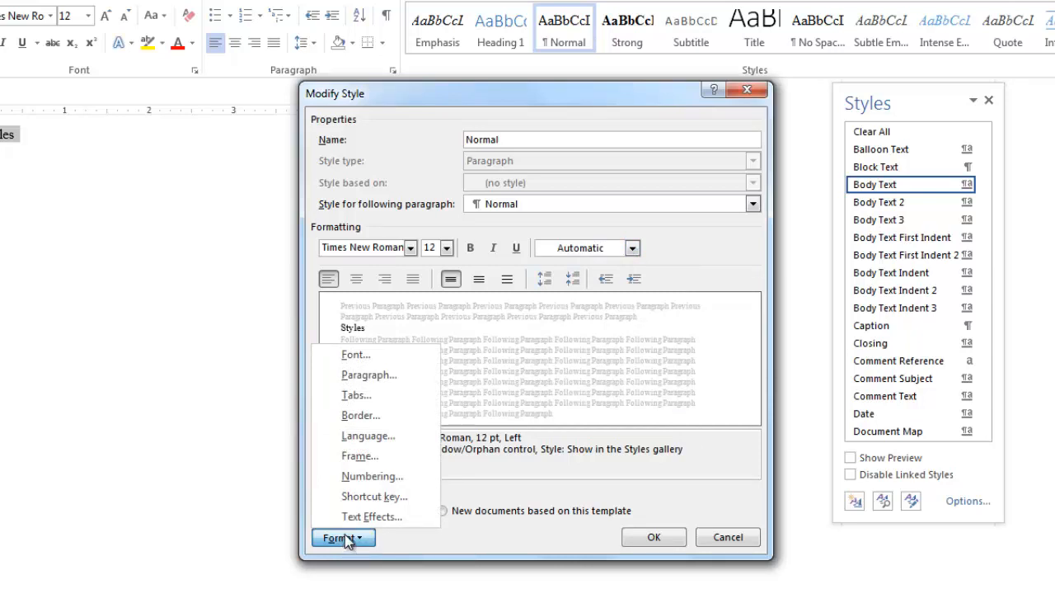
pyautogui.click(347, 355)
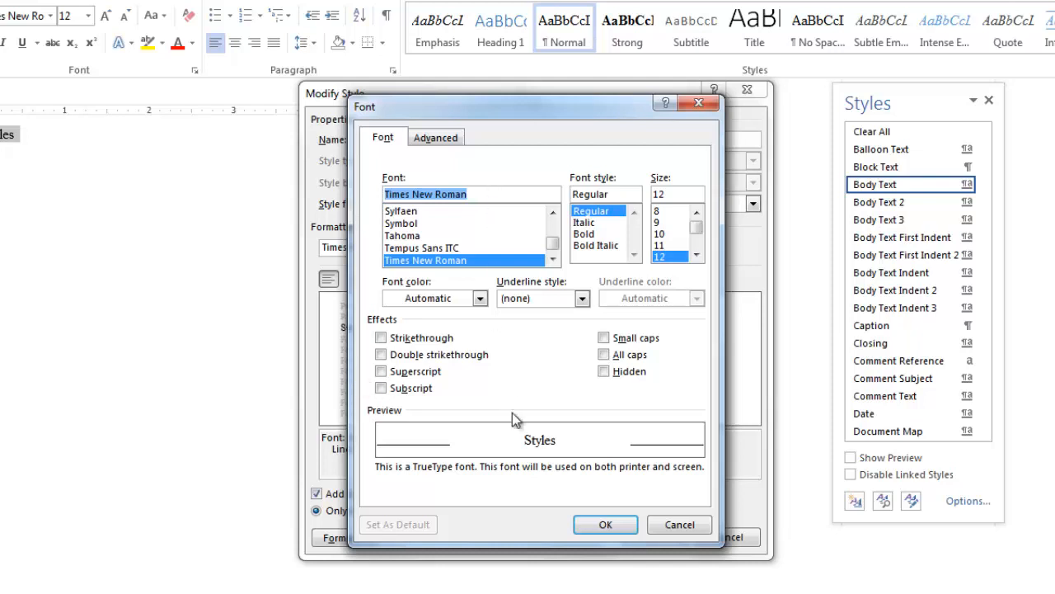
pyautogui.click(679, 524)
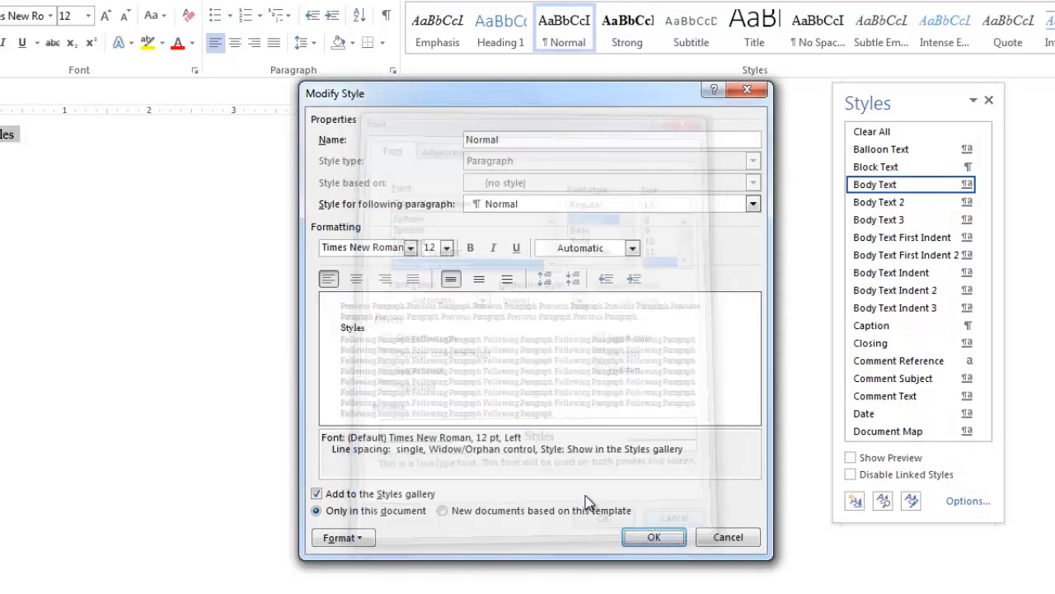
# Examine the Normal style's paragraph settings and line spacing choices, cancel them, and close the style's modification dialog
pyautogui.click(333, 538)
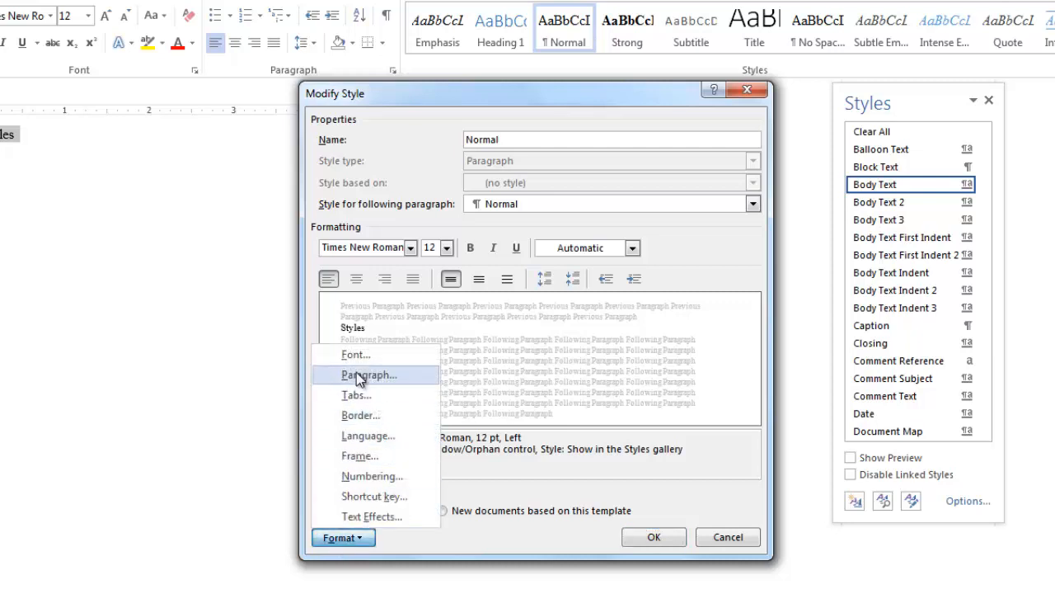
pyautogui.click(363, 374)
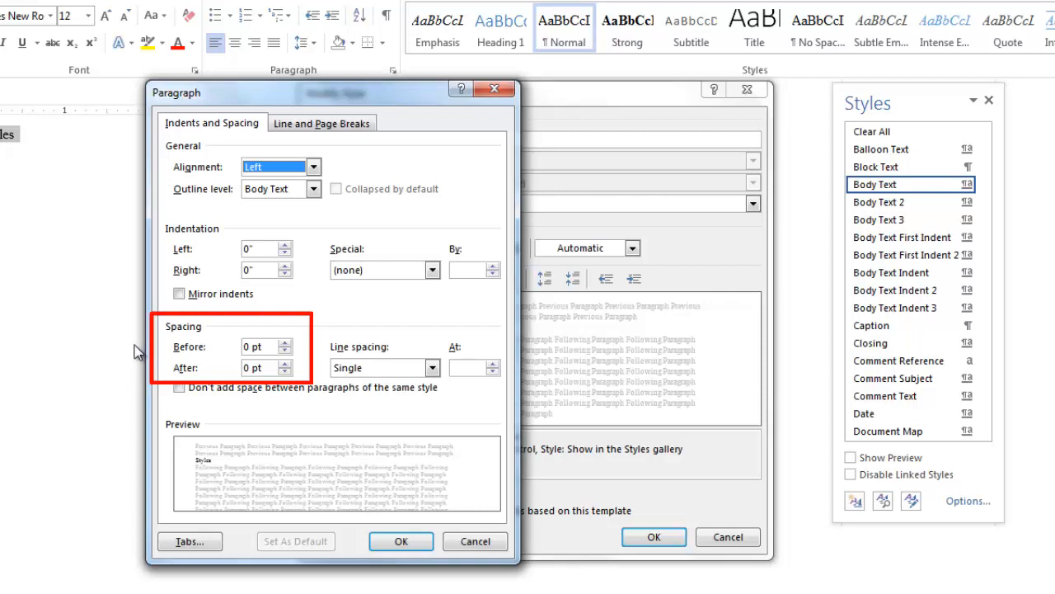
pyautogui.click(433, 368)
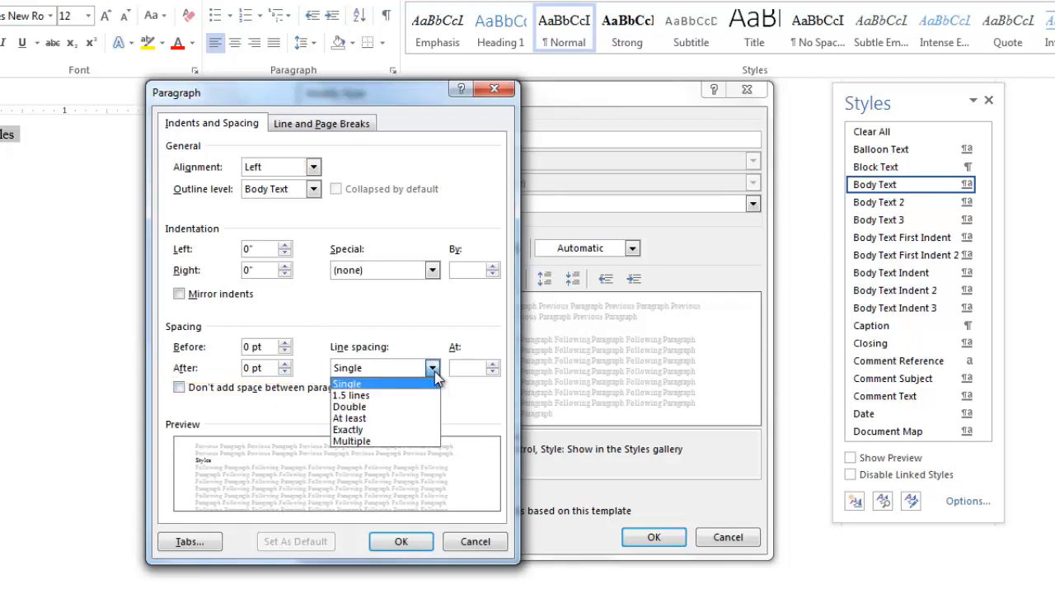
pyautogui.click(435, 371)
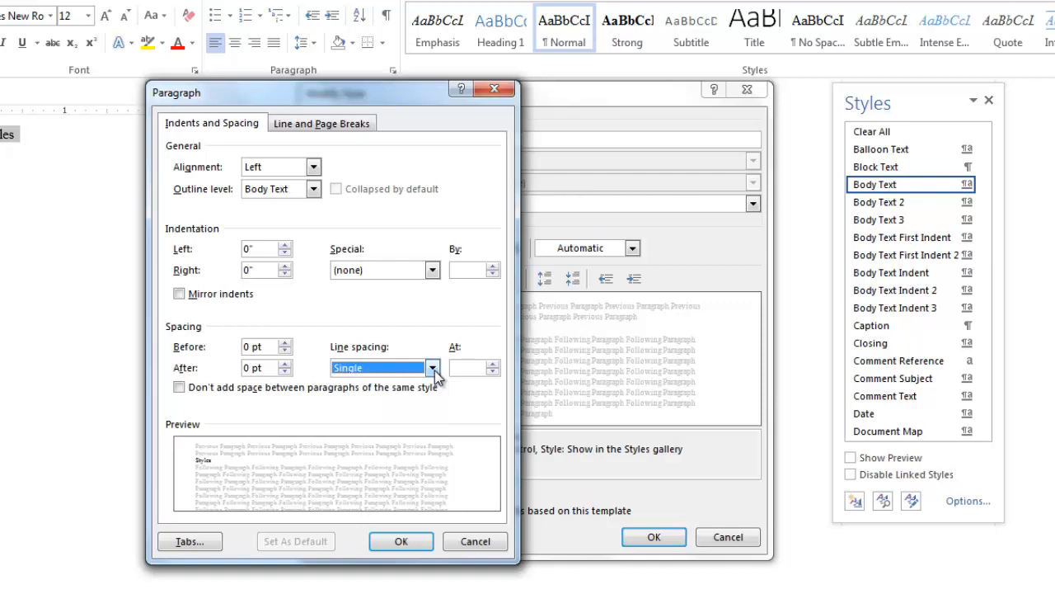
pyautogui.click(484, 539)
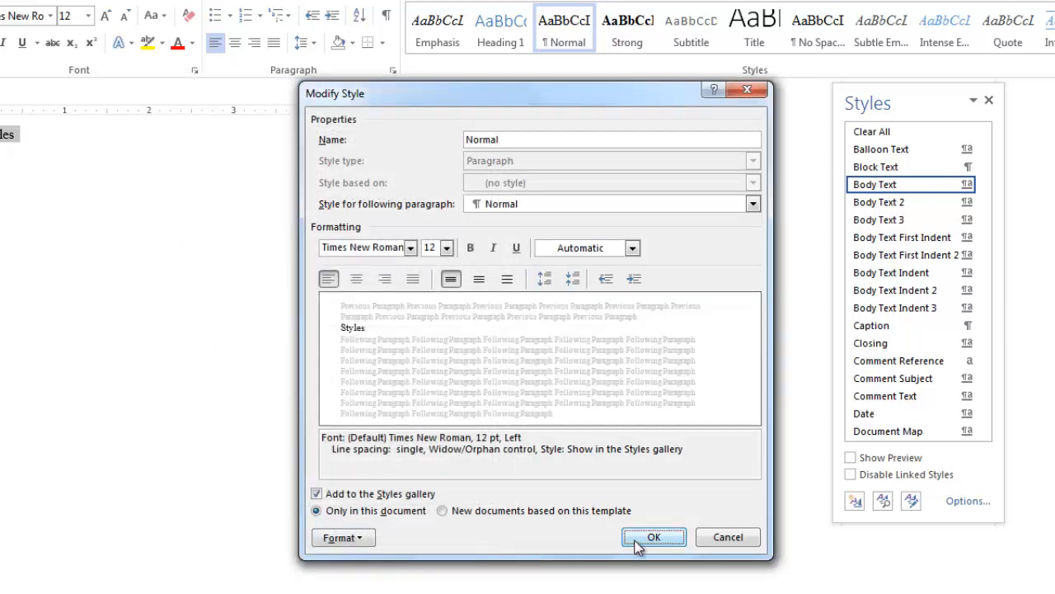
pyautogui.click(653, 537)
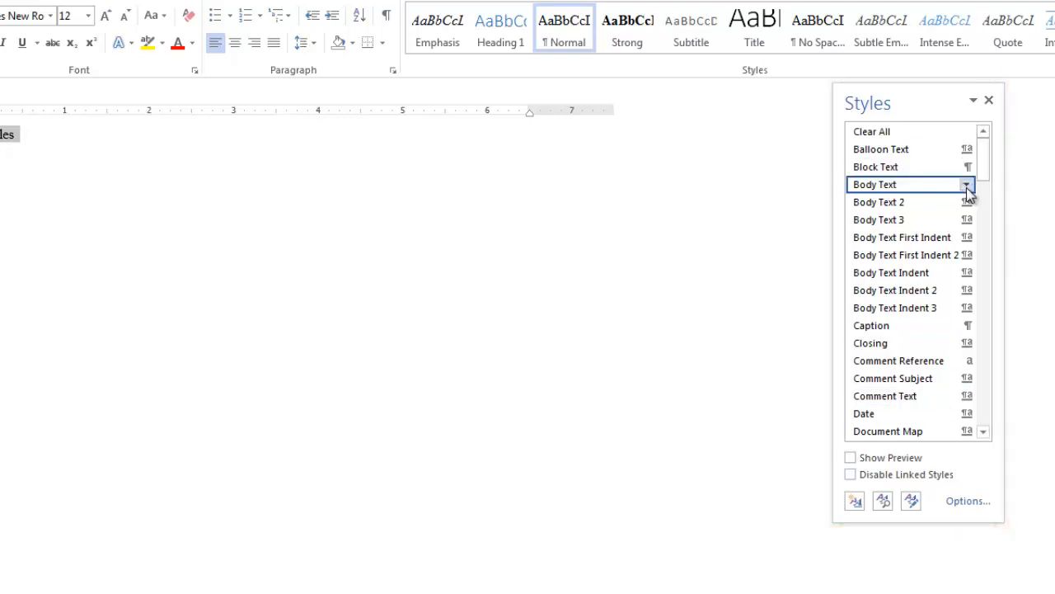
# Examine the commands available for the Body Text style, including adding it to the Style Gallery
pyautogui.moveTo(968, 191)
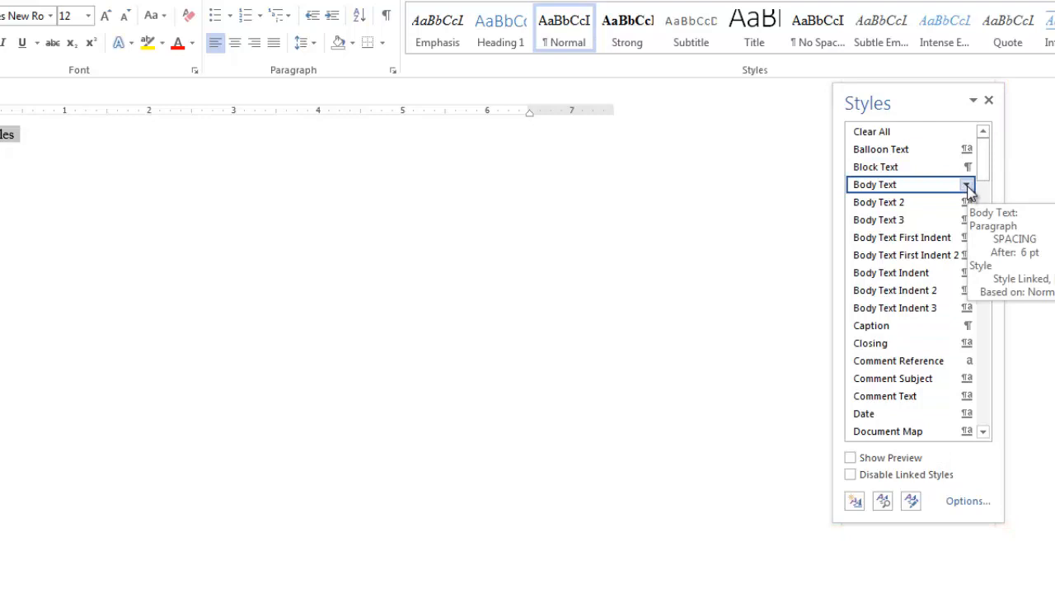
pyautogui.click(968, 186)
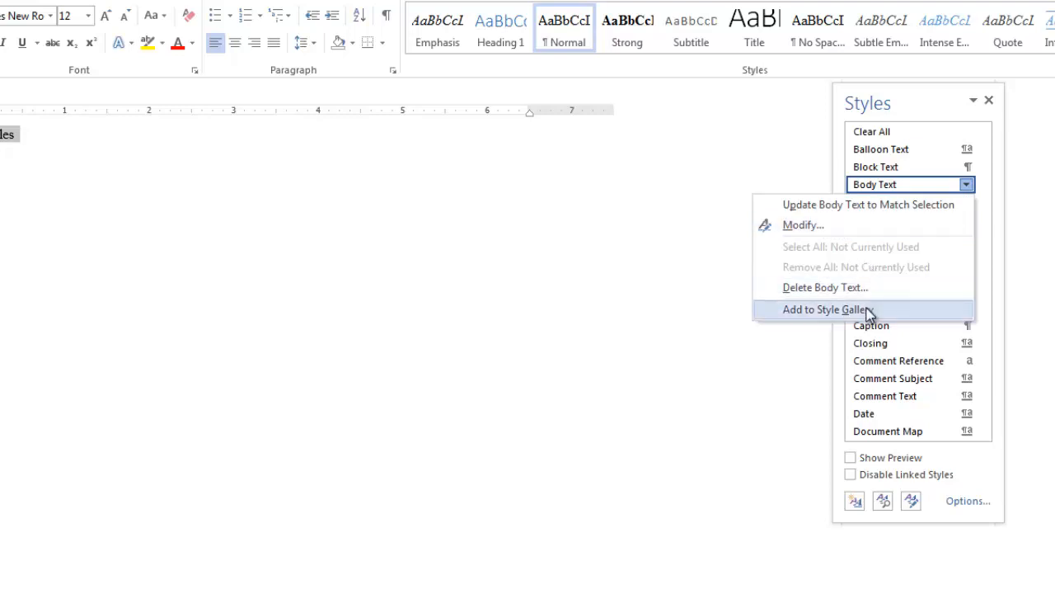
pyautogui.click(883, 310)
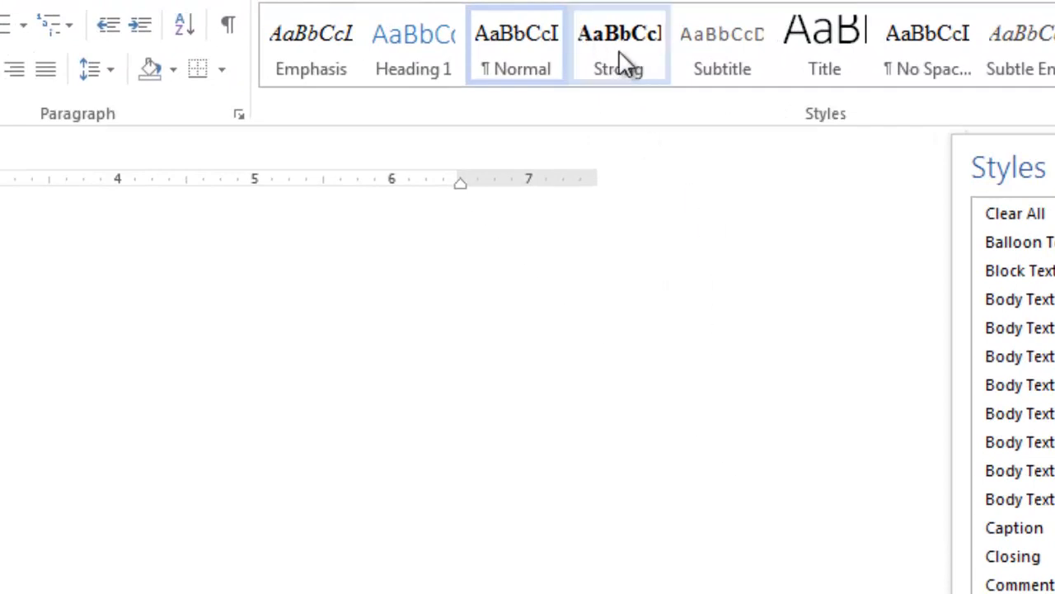
# Select the Strong style in the Style Gallery and remove it from the gallery
pyautogui.click(623, 61)
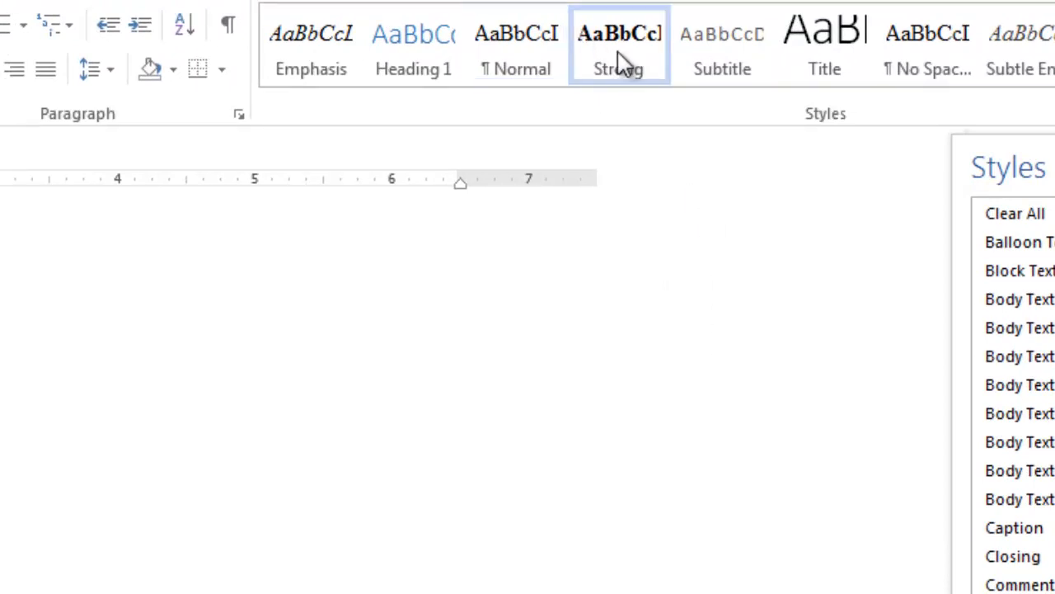
pyautogui.rightClick(623, 62)
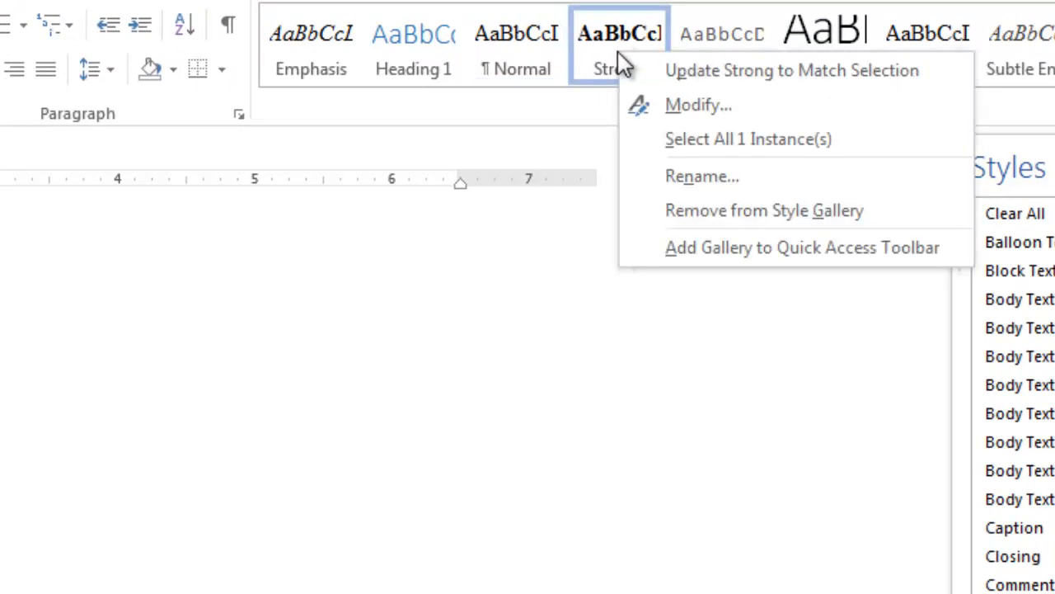
pyautogui.click(691, 213)
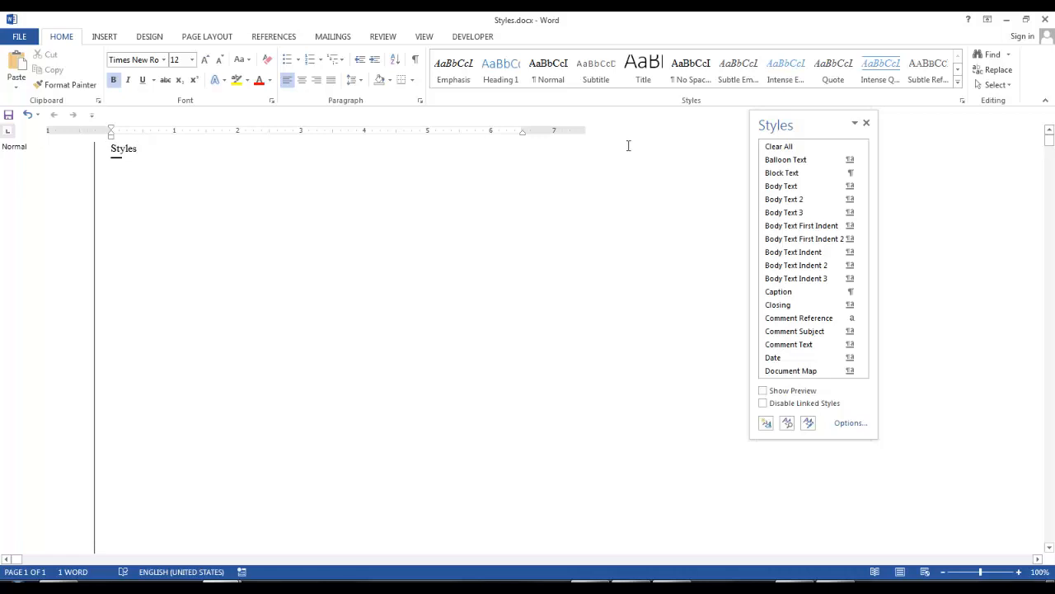
# Below the Styles line, leave a blank line and add three non-bold lines reading Text 1, Text 2 and Text 3
pyautogui.press('Return')
pyautogui.hotkey('ctrl', 'b')
pyautogui.press('Return')
pyautogui.write('Text 1')
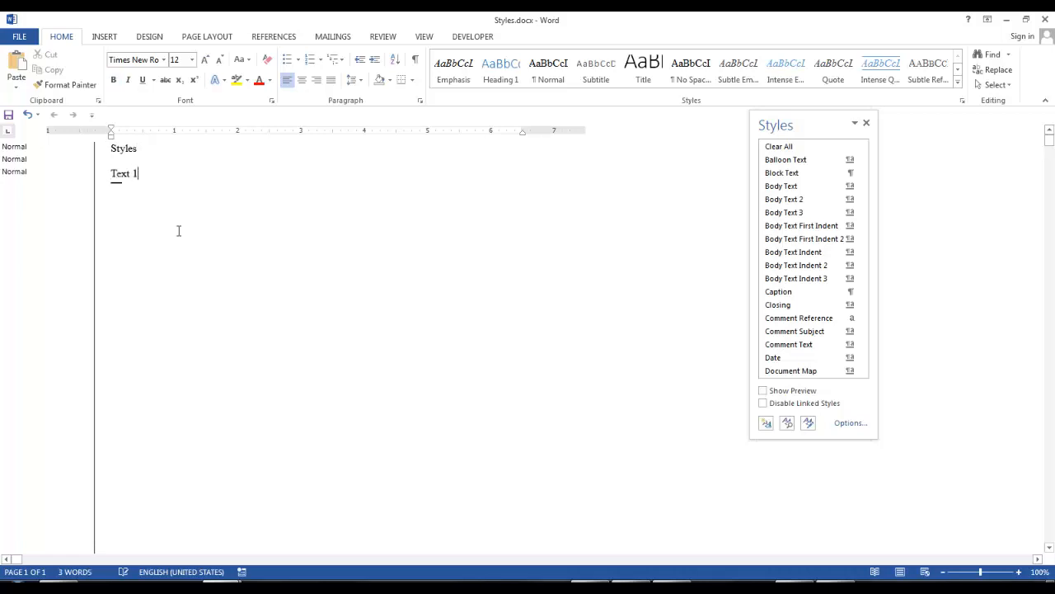
pyautogui.press('Return')
pyautogui.write('Text 2')
pyautogui.press('Return')
pyautogui.write('Text 3')
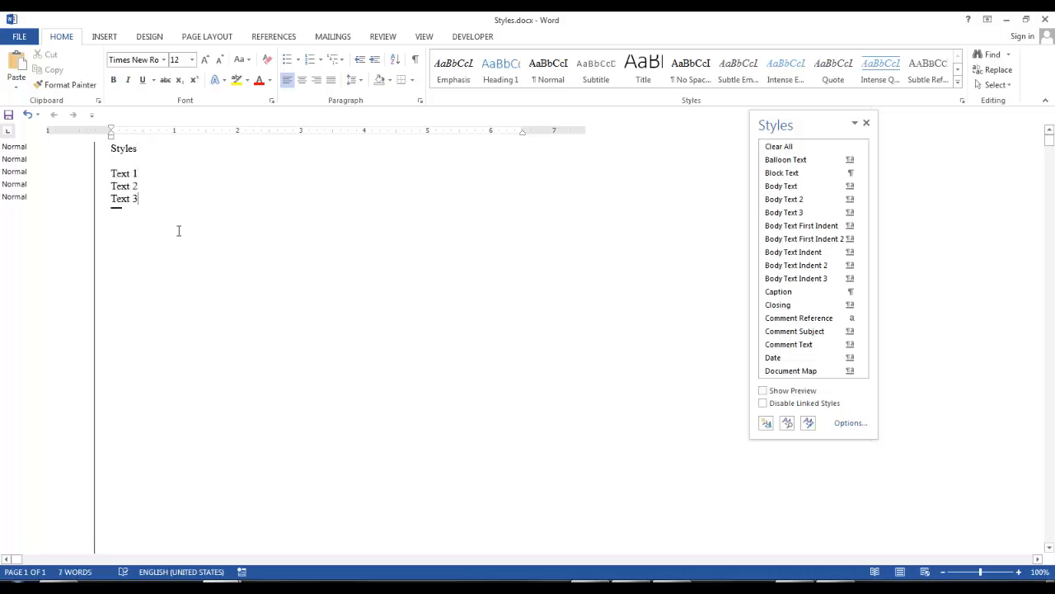
# Format the lines Text 1 to Text 3 as bold and underlined, and apply the Body Text style to them
pyautogui.moveTo(138, 198); pyautogui.dragTo(112, 173)
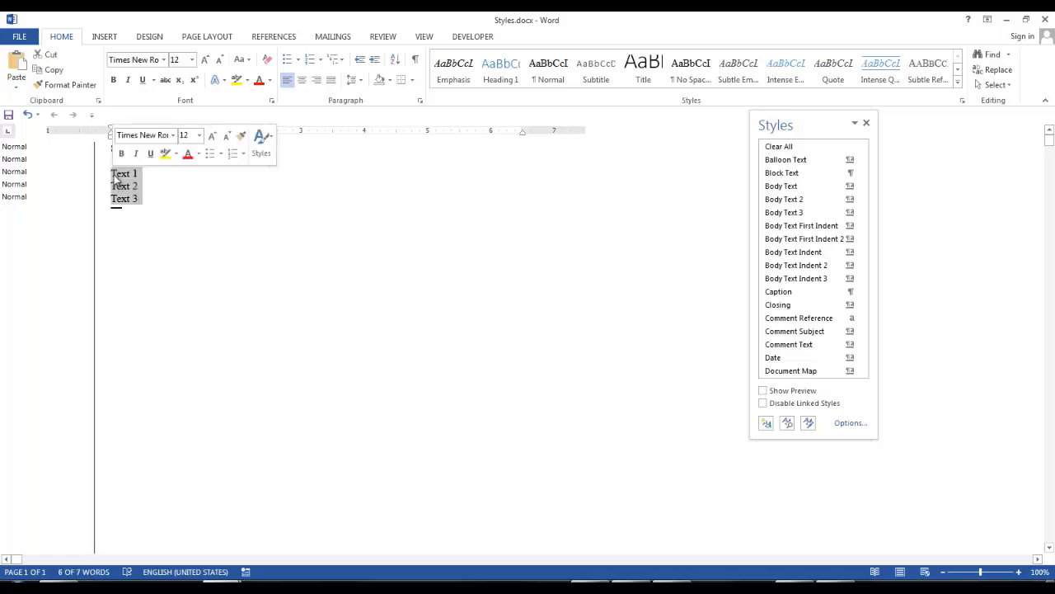
pyautogui.click(114, 80)
pyautogui.click(142, 80)
pyautogui.click(787, 187)
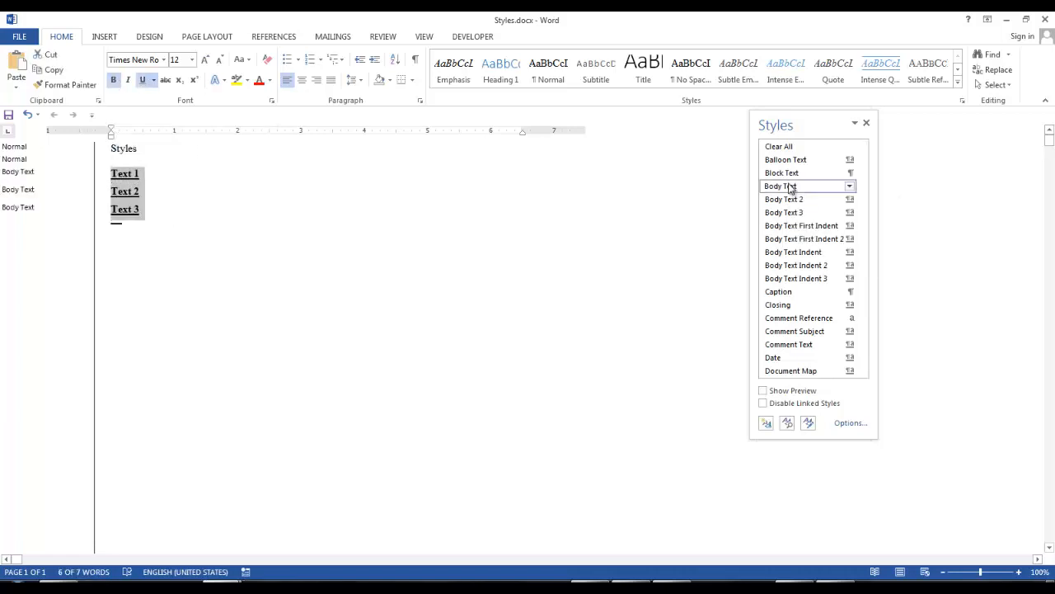
# Create a new style named Body Text Bold Underline from the formatting of the selected lines
pyautogui.click(958, 84)
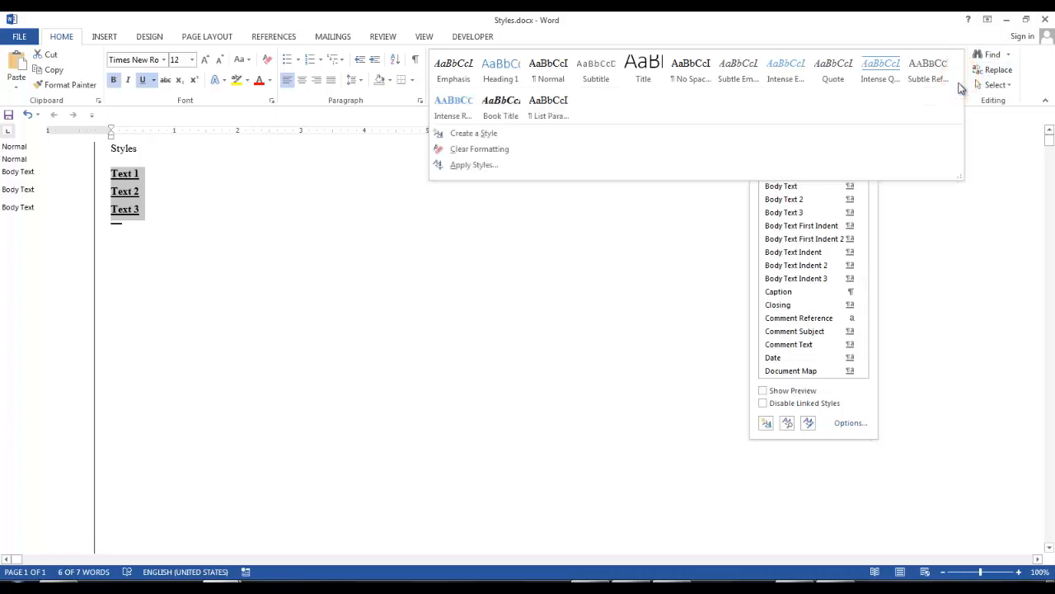
pyautogui.click(469, 133)
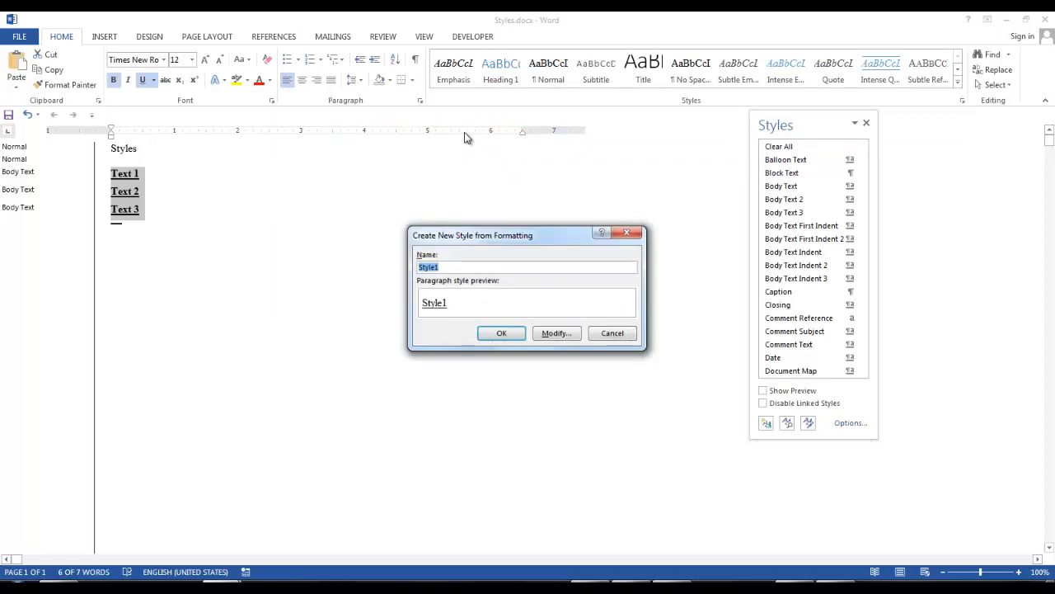
pyautogui.write('Body Text Bold Underline')
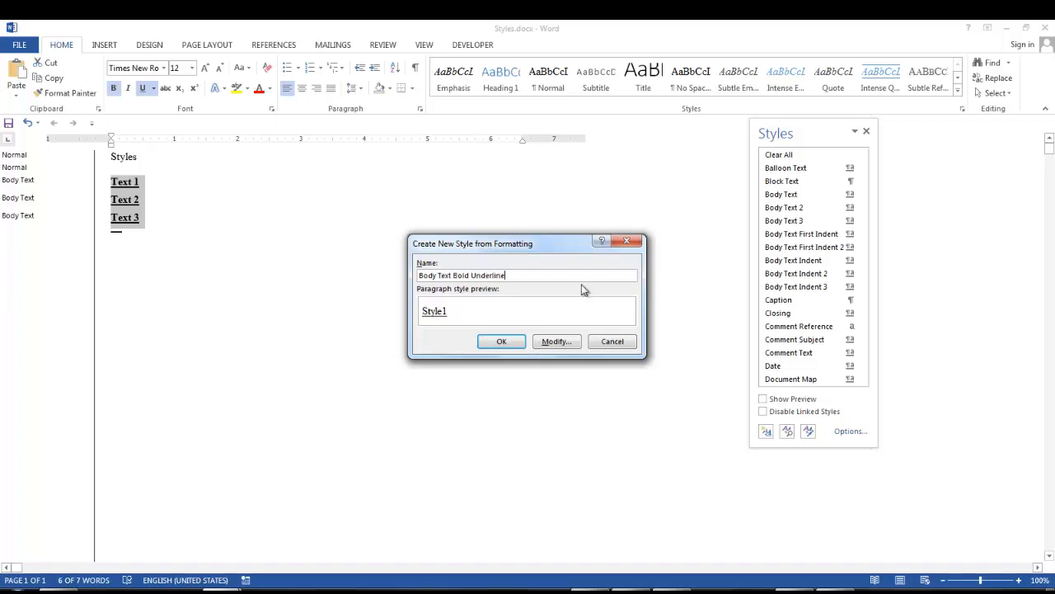
pyautogui.click(512, 335)
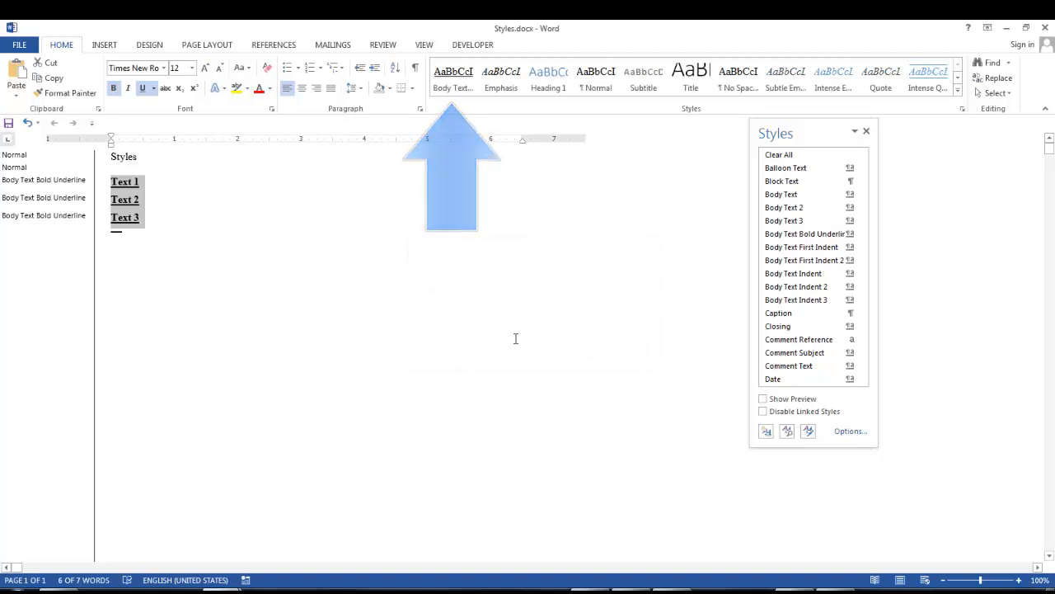
# Add a line reading Style 1 directly below Styles, using the Emphasis style
pyautogui.click(152, 159)
pyautogui.press('Return')
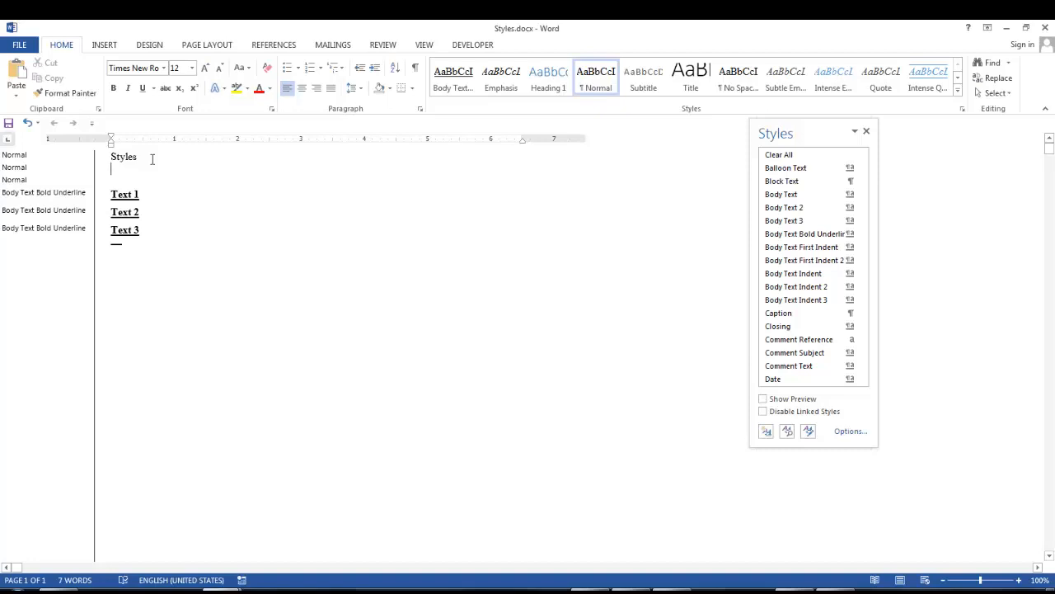
pyautogui.click(499, 80)
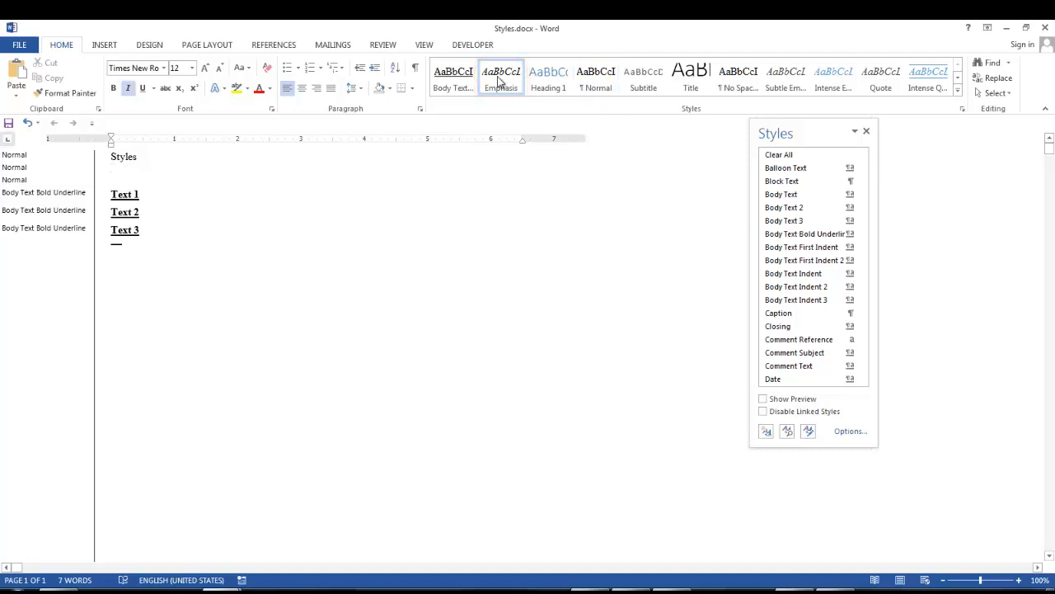
pyautogui.write('Style 1')
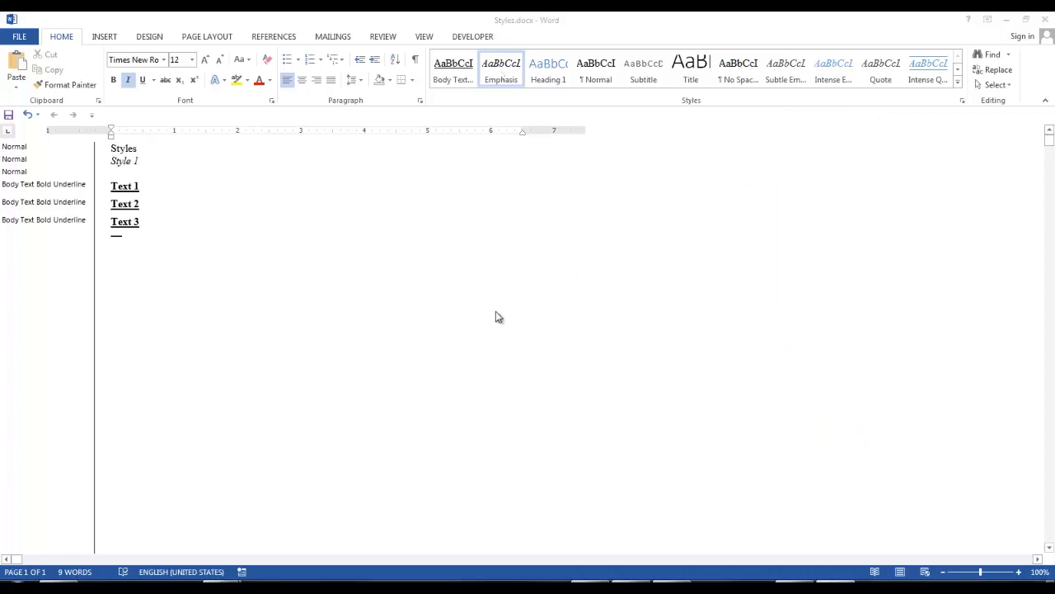
# In The First American Flag document, insert a Figure 1 caption label and a colon before the text above the flag picture
pyautogui.click(183, 534)
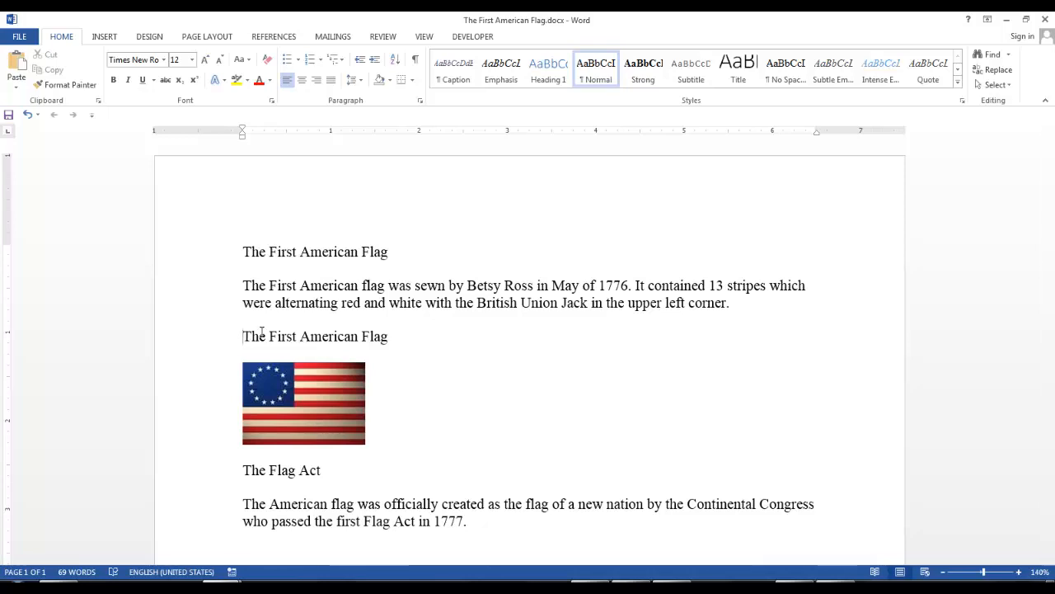
pyautogui.click(283, 39)
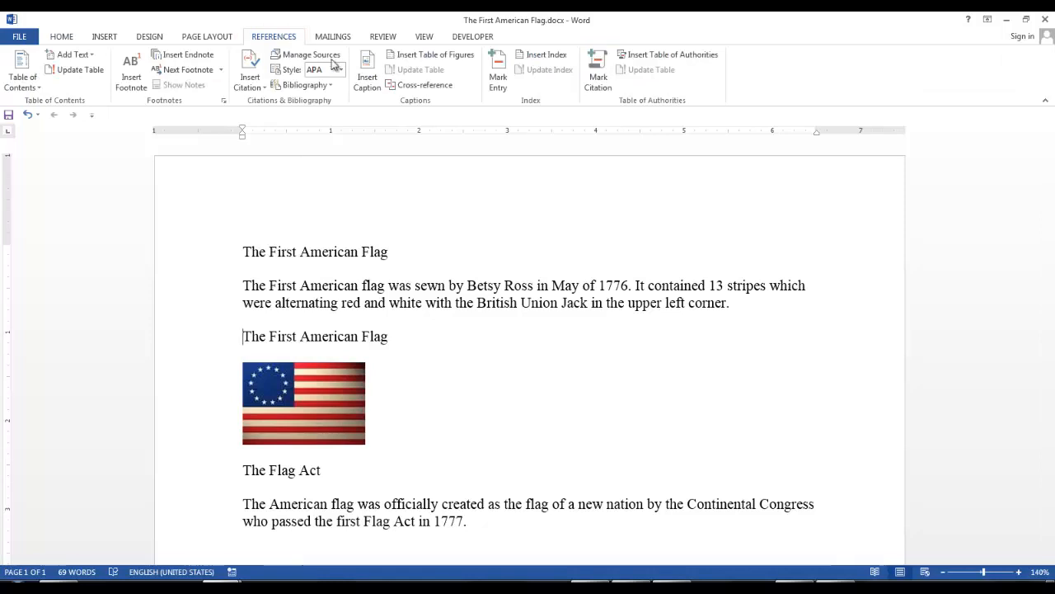
pyautogui.click(368, 83)
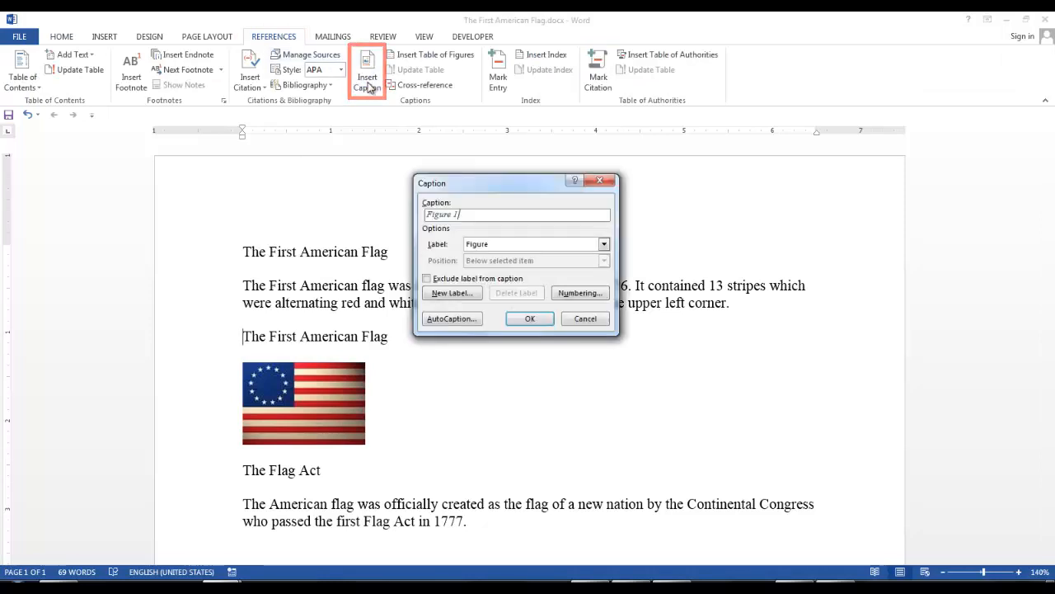
pyautogui.click(530, 319)
pyautogui.write(':')
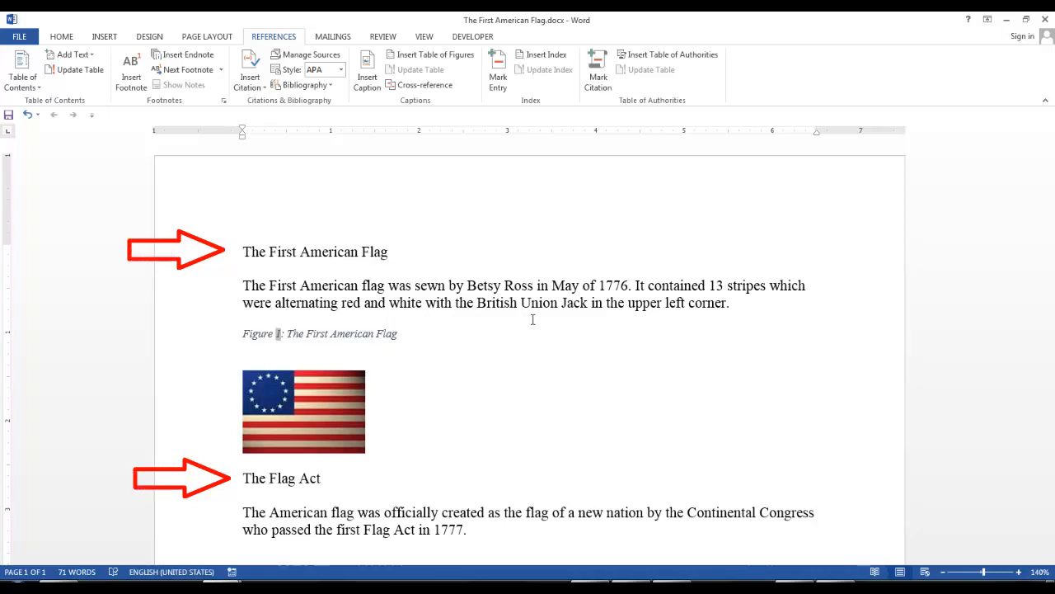
# Apply the Heading 1 style to the document's opening title, The First American Flag
pyautogui.click(242, 251)
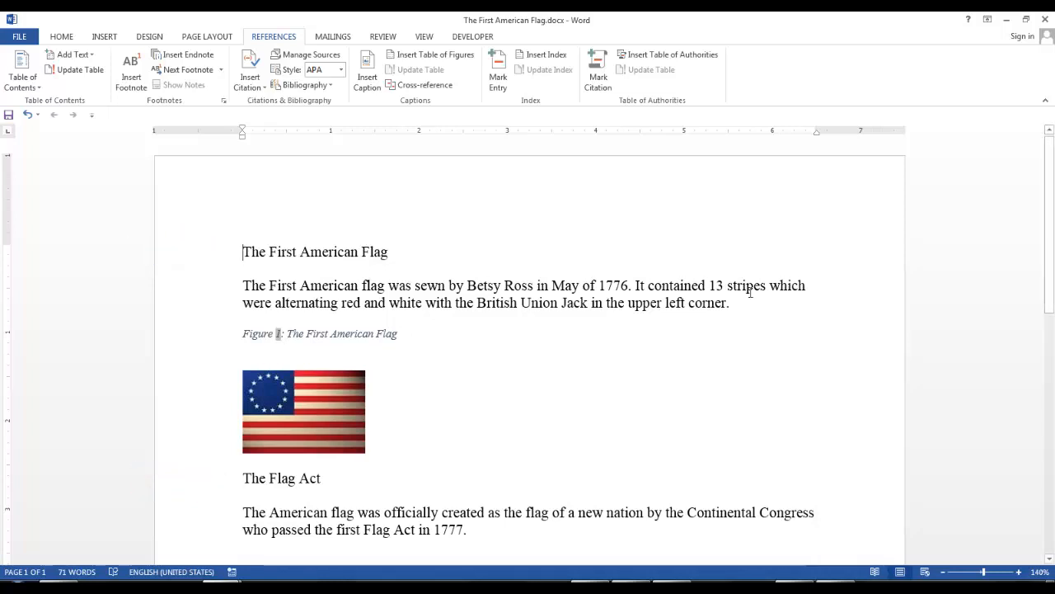
pyautogui.click(64, 38)
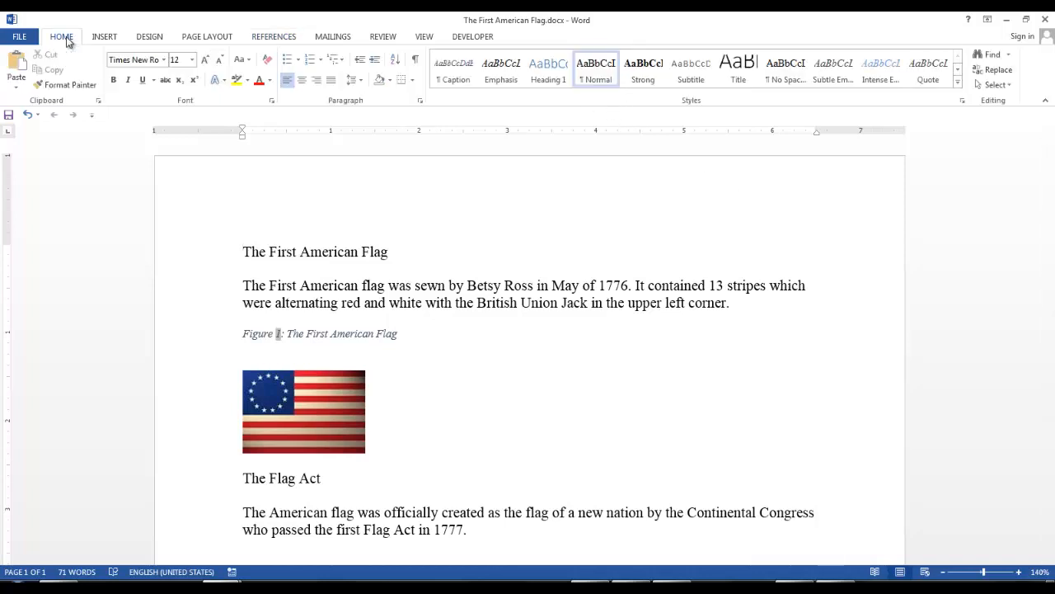
pyautogui.click(962, 101)
pyautogui.moveTo(862, 161); pyautogui.dragTo(864, 223)
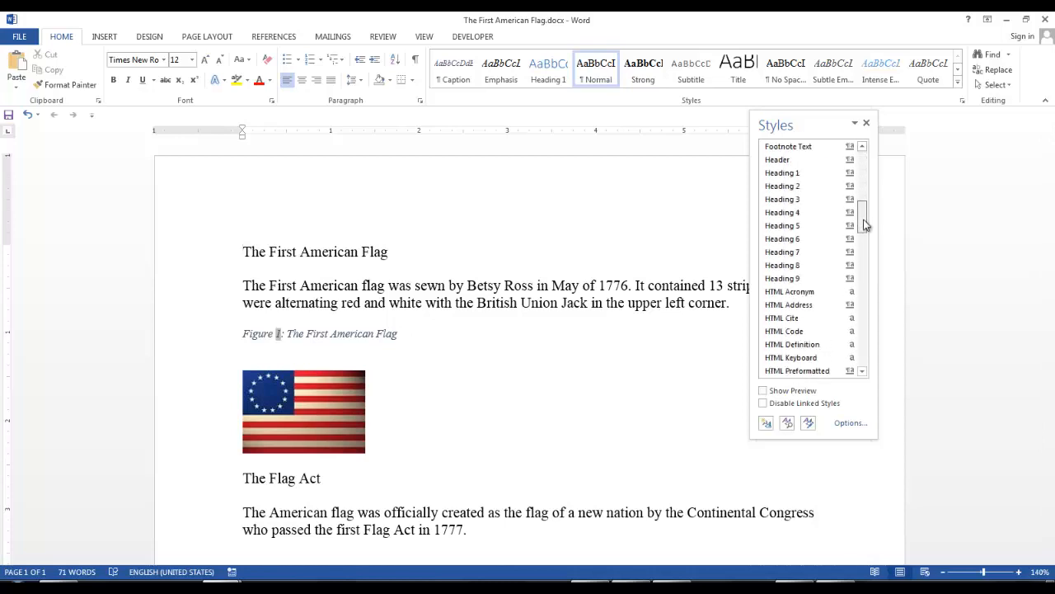
pyautogui.click(807, 174)
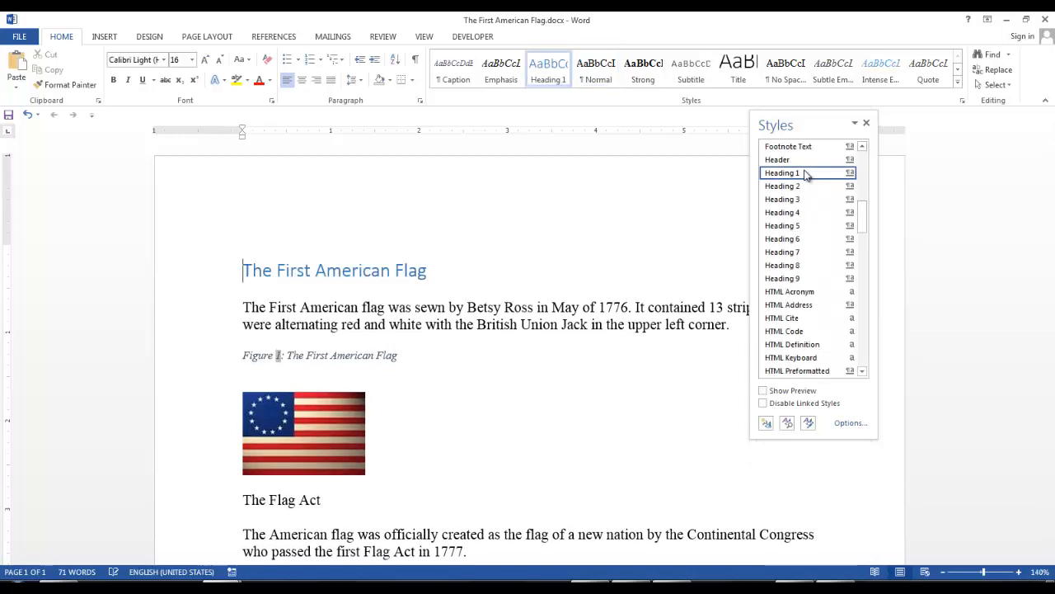
# Apply the Heading 2 style to the line The Flag Act below the flag picture
pyautogui.click(454, 497)
pyautogui.scroll(-3, 454, 495)
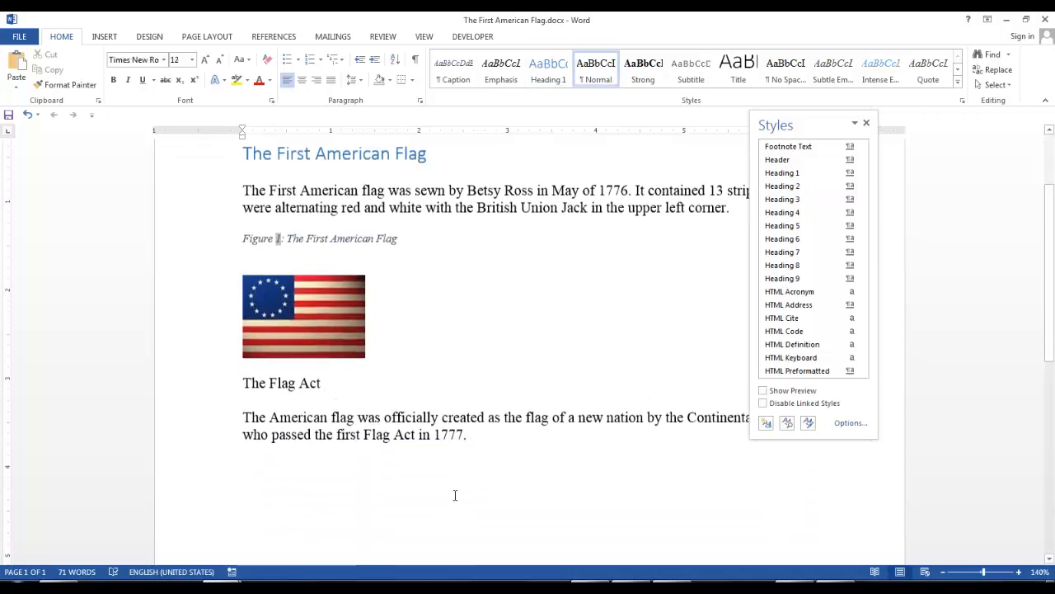
pyautogui.click(244, 369)
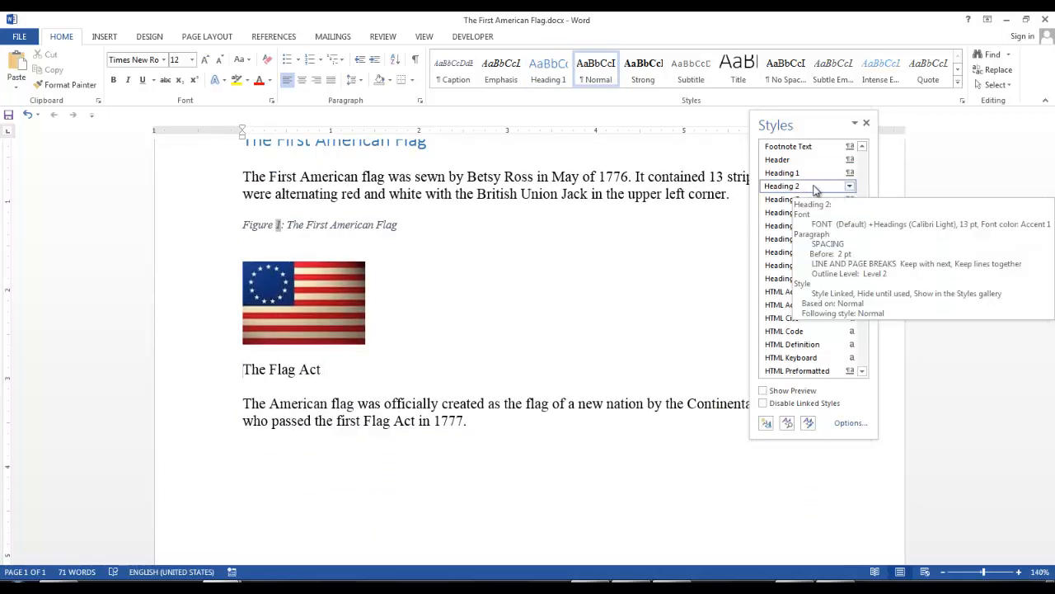
pyautogui.click(812, 188)
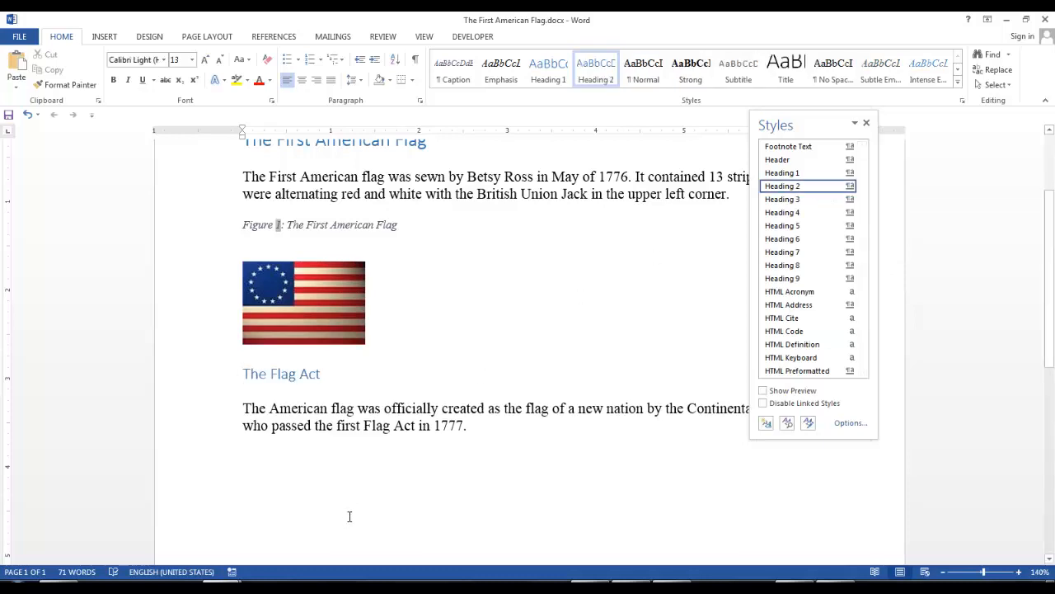
# Switch the flag document to Draft view and review the style names beside its paragraphs
pyautogui.click(423, 37)
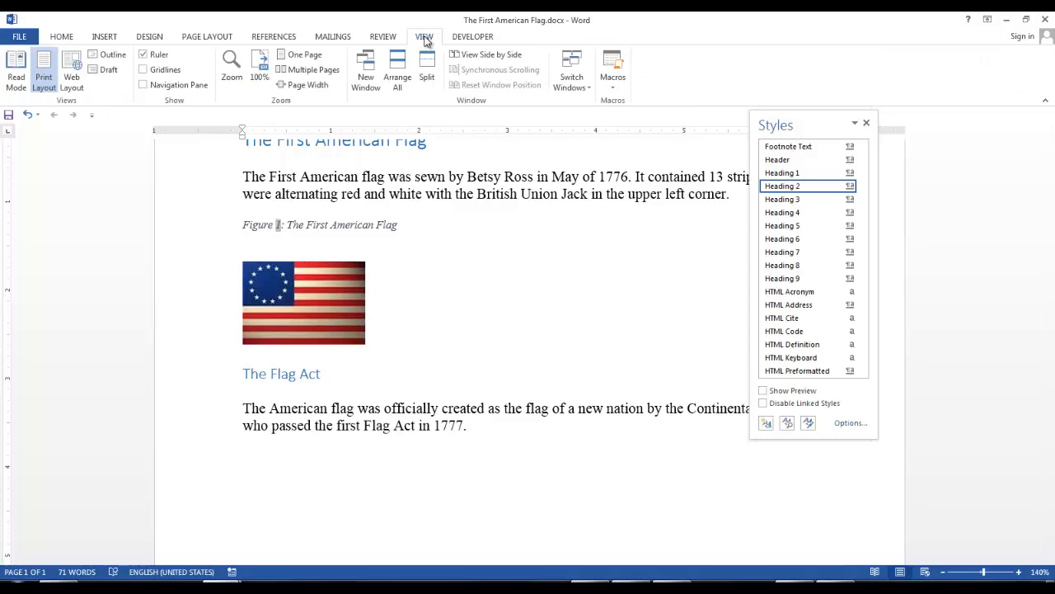
pyautogui.click(109, 70)
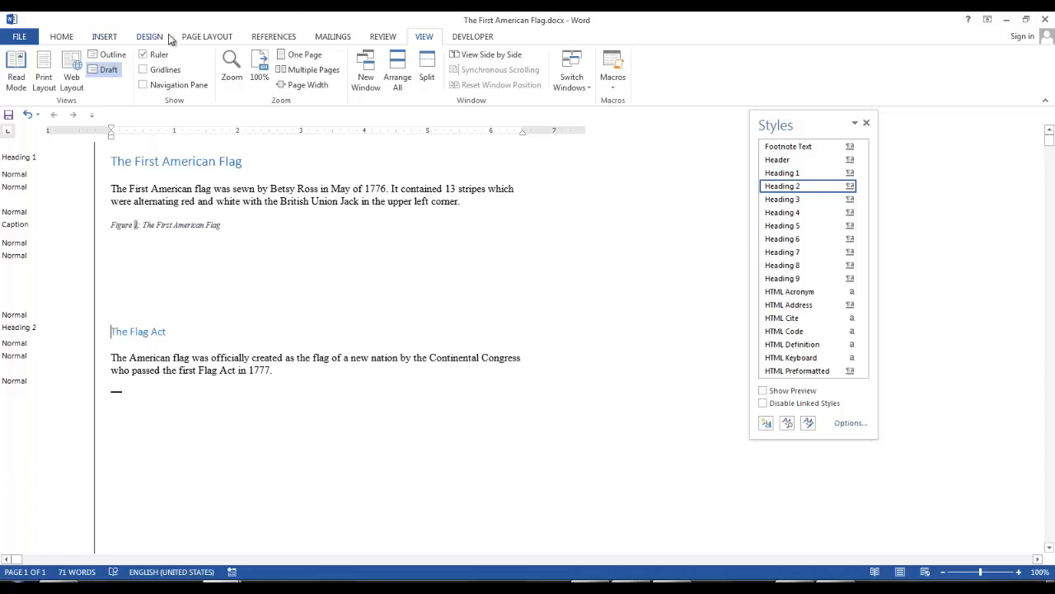
pyautogui.scroll(6, 288, 42)
# Start a cross-reference, set its reference type to Heading, and examine the headings it offers
pyautogui.click(280, 37)
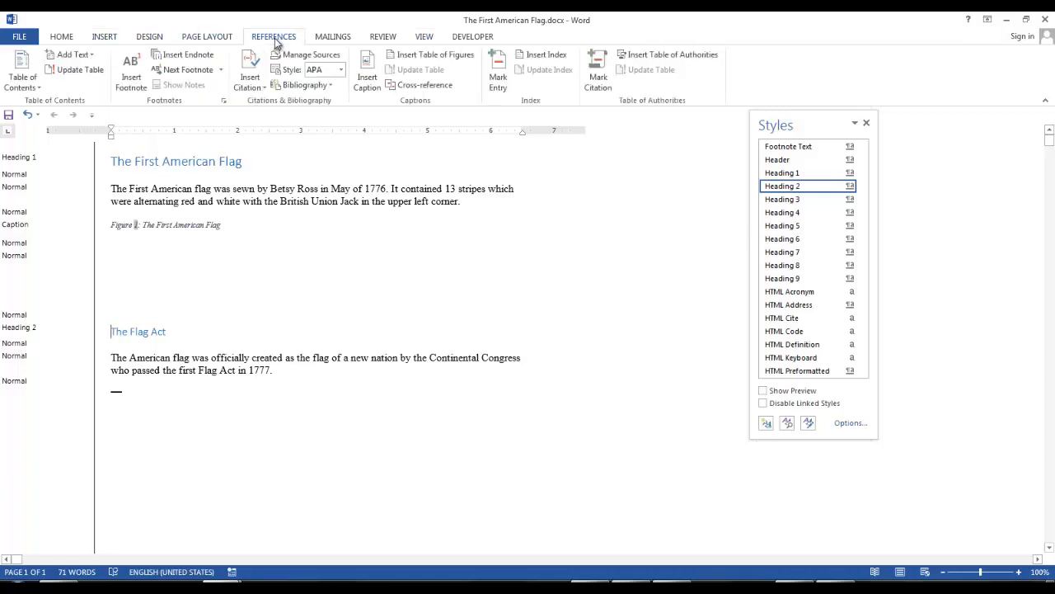
pyautogui.click(439, 86)
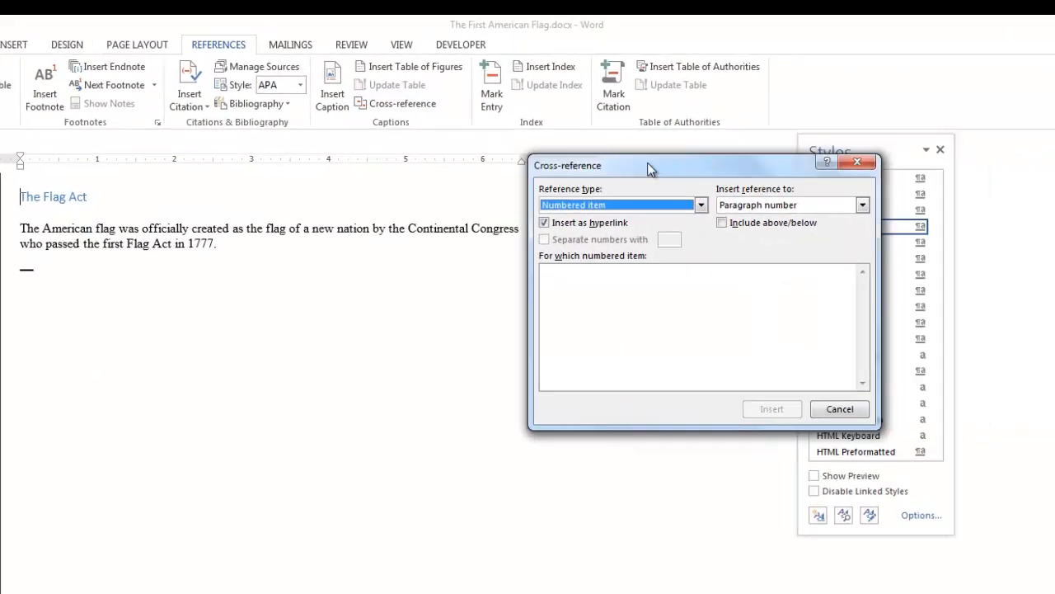
pyautogui.moveTo(647, 163); pyautogui.dragTo(456, 207)
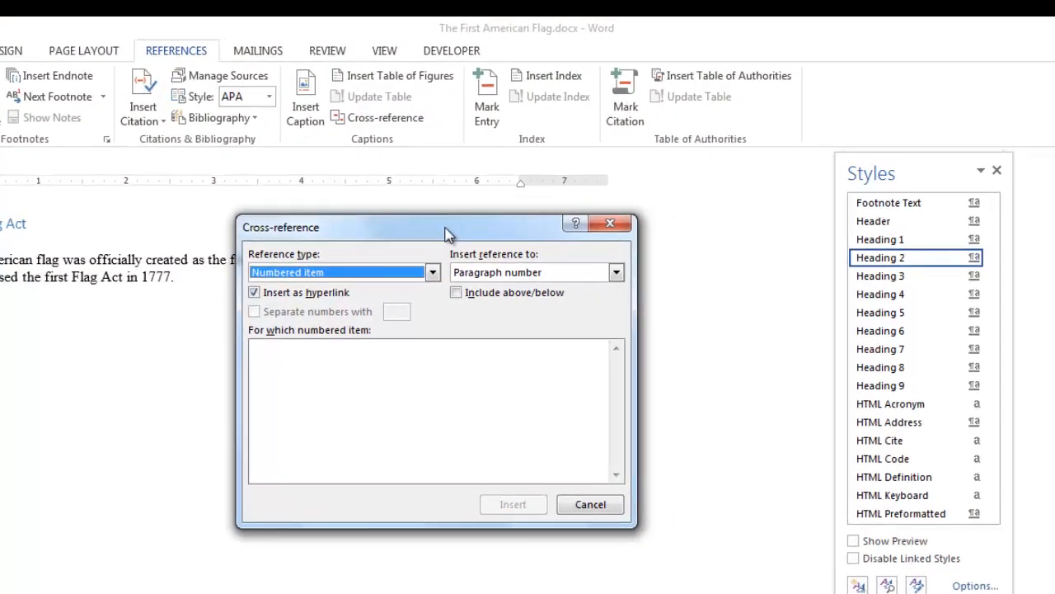
pyautogui.click(432, 272)
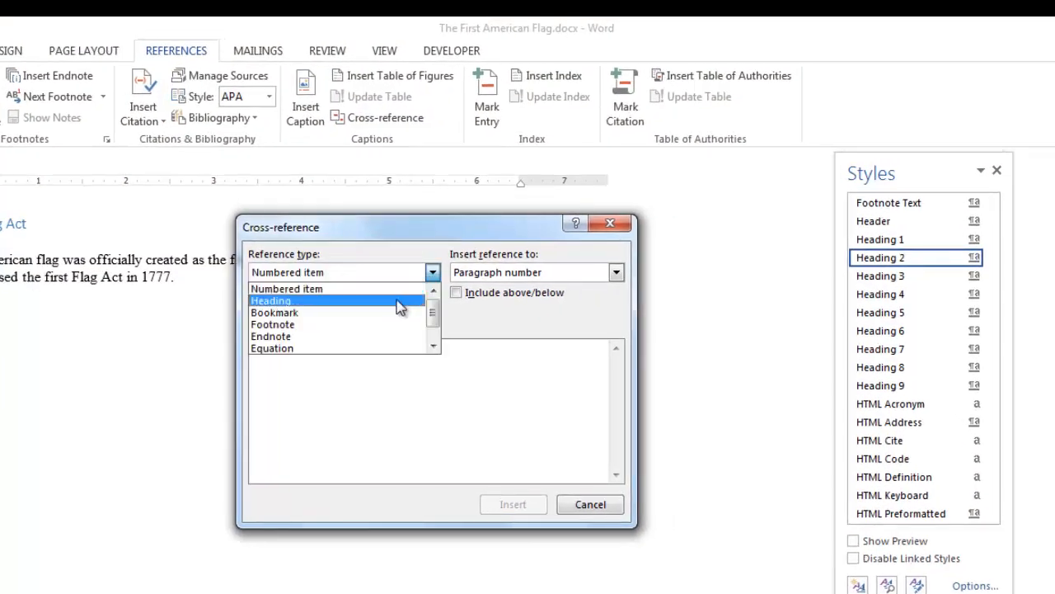
pyautogui.click(398, 301)
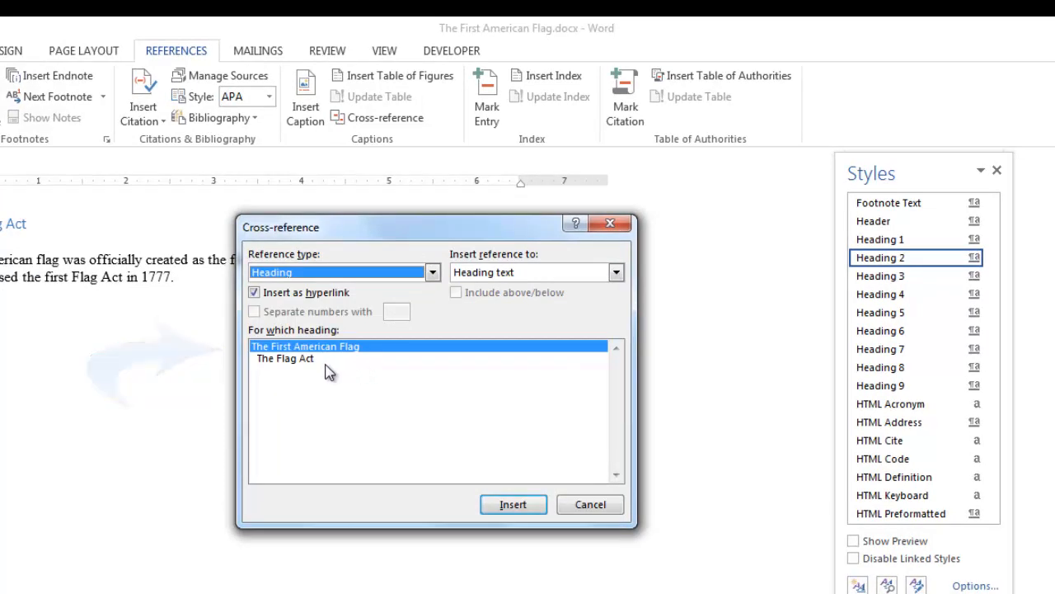
# Change the cross-reference type to Figure, examine the captions it offers, and cancel without inserting a reference
pyautogui.click(433, 273)
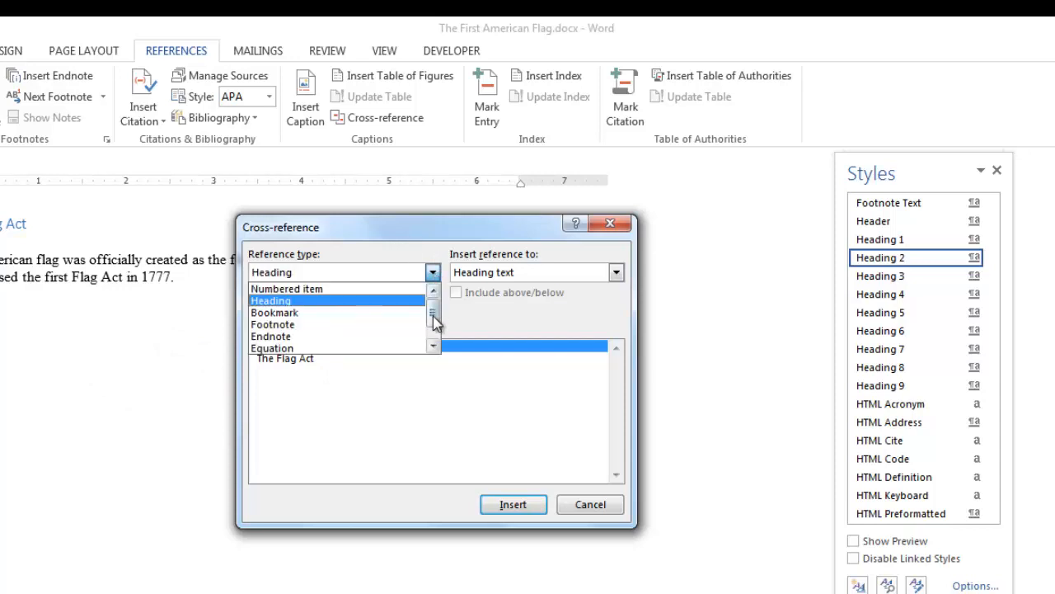
pyautogui.click(432, 345)
pyautogui.click(433, 345)
pyautogui.click(321, 336)
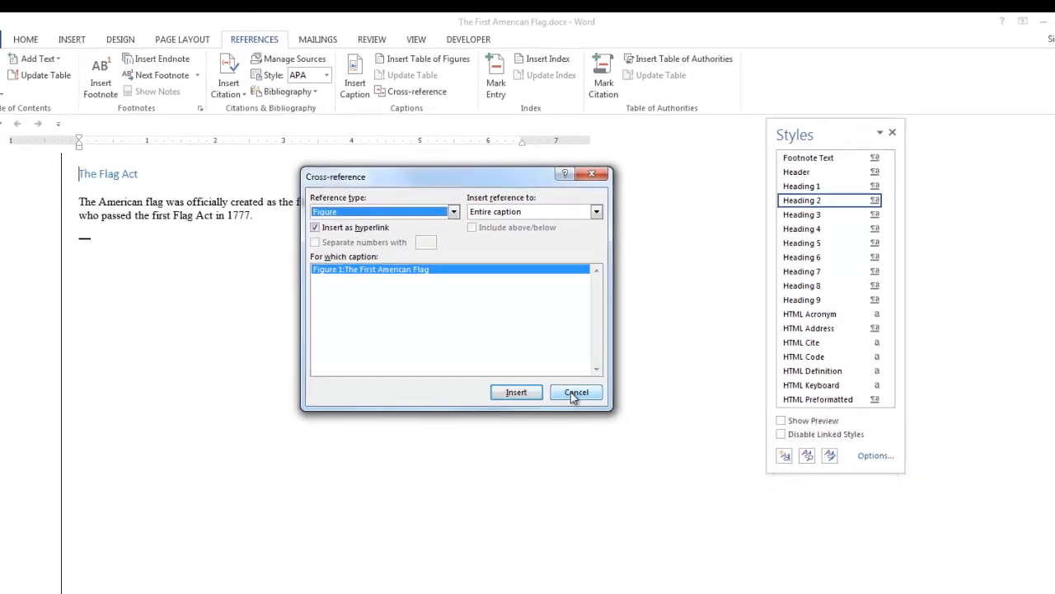
pyautogui.click(569, 365)
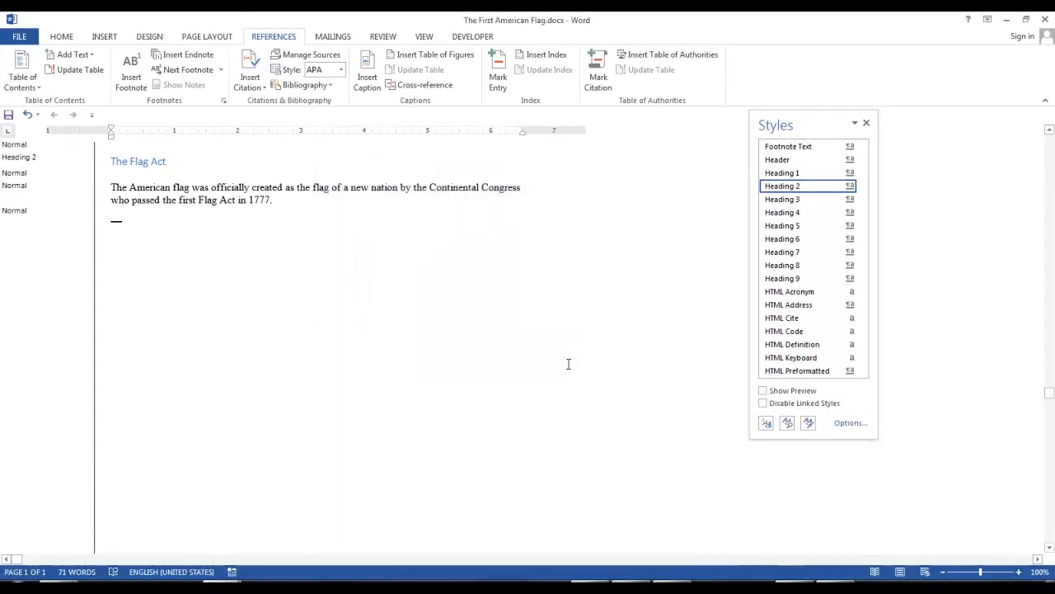
# Close the Styles pane
pyautogui.click(868, 124)
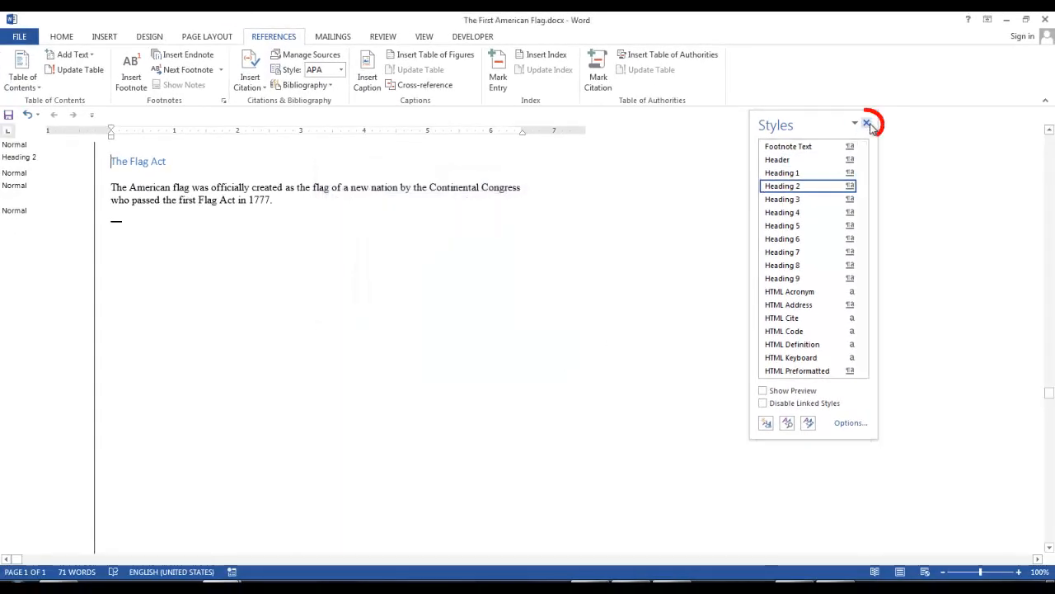